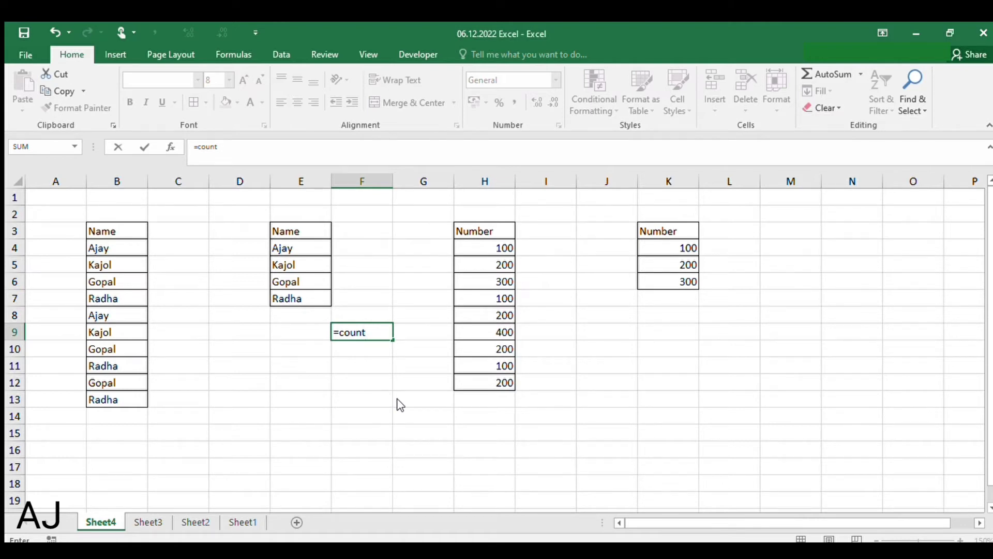
Step: Complete the formula in F9 as =COUNT(H4:H12) to count the entries in the longer Number list
key(Tab)
click(482, 250)
key(ctrl+shift+Down)
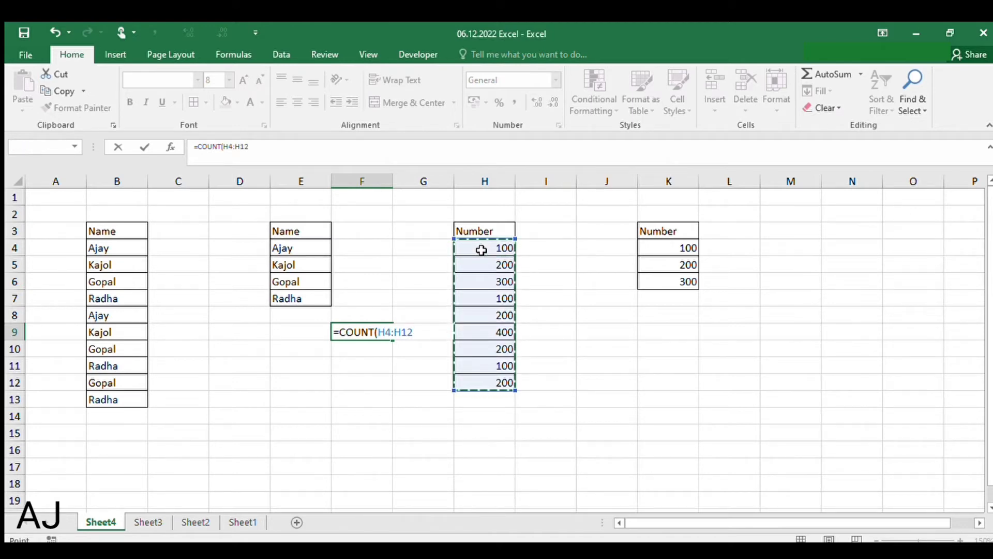
text())
key(ctrl+Return)
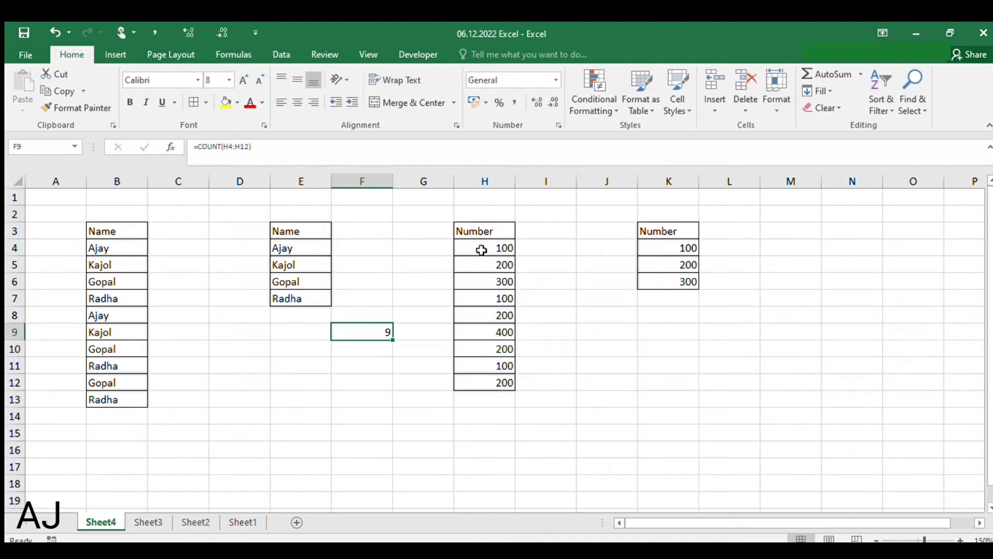
Step: Select H4:H12 to check the number of entries in the longer Number list
key(Right)
key(Right)
key(Up)
key(Up)
key(Up)
key(Up)
key(Up)
key(shift+Down)
key(shift+Down)
key(shift+Down)
key(shift+Down)
key(shift+Down)
key(shift+Down)
key(shift+Down)
key(shift+Down)
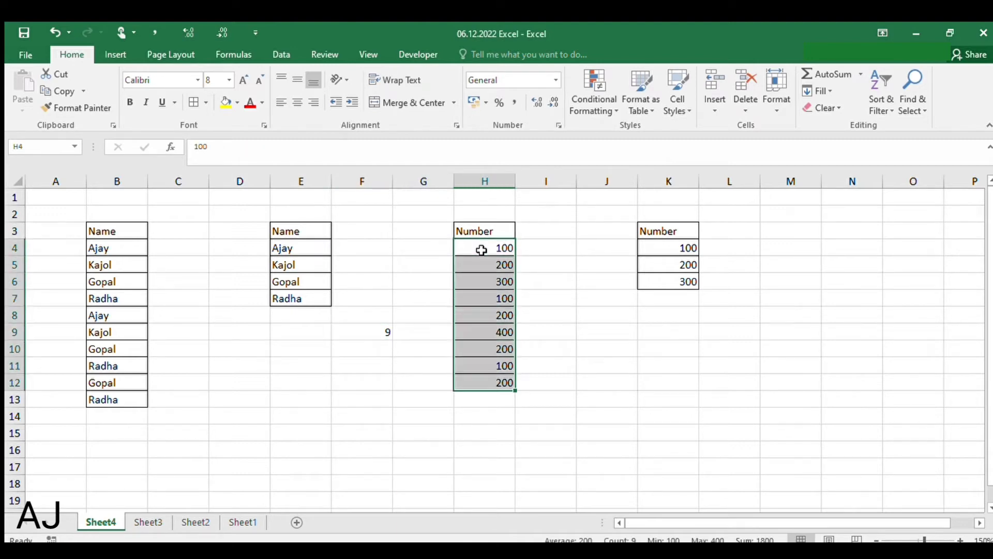
Step: Enter =COUNT(E4:E7) in F10 to try COUNT on the text entries of the shorter Name list
key(Left)
key(Down)
key(Left)
key(Down)
key(Down)
key(Down)
key(Down)
key(Down)
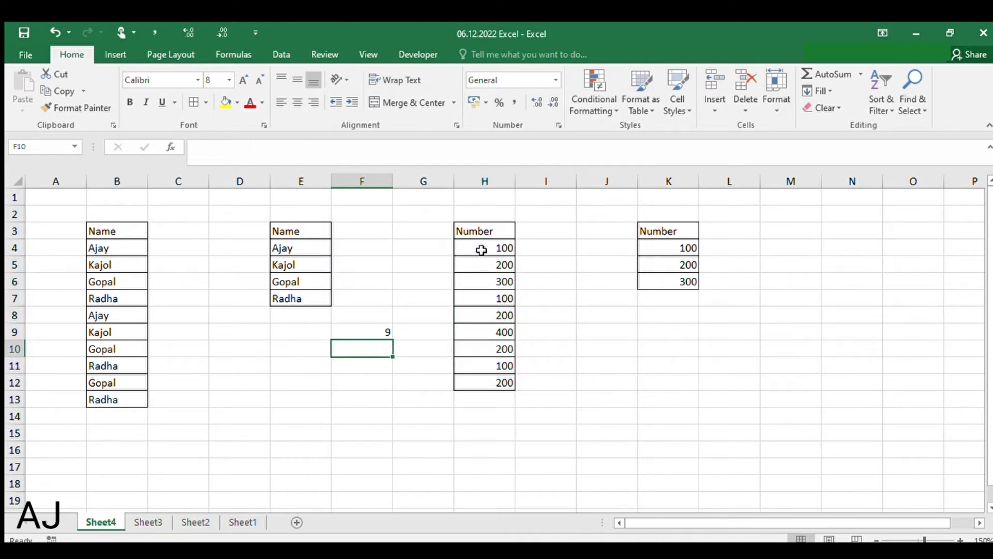
text(=coun)
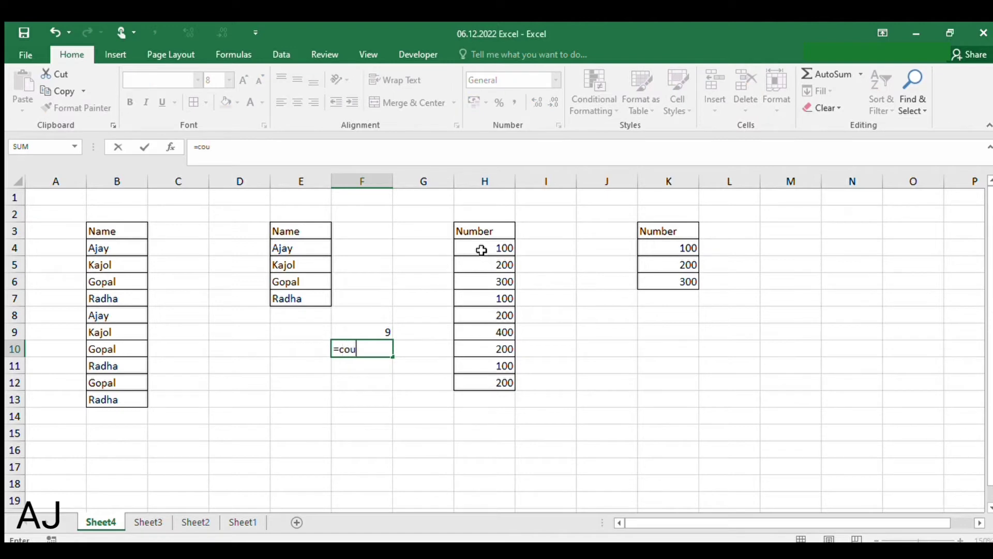
key(Tab)
key(Left)
key(Up)
key(Up)
key(Up)
key(Up)
key(Up)
key(Up)
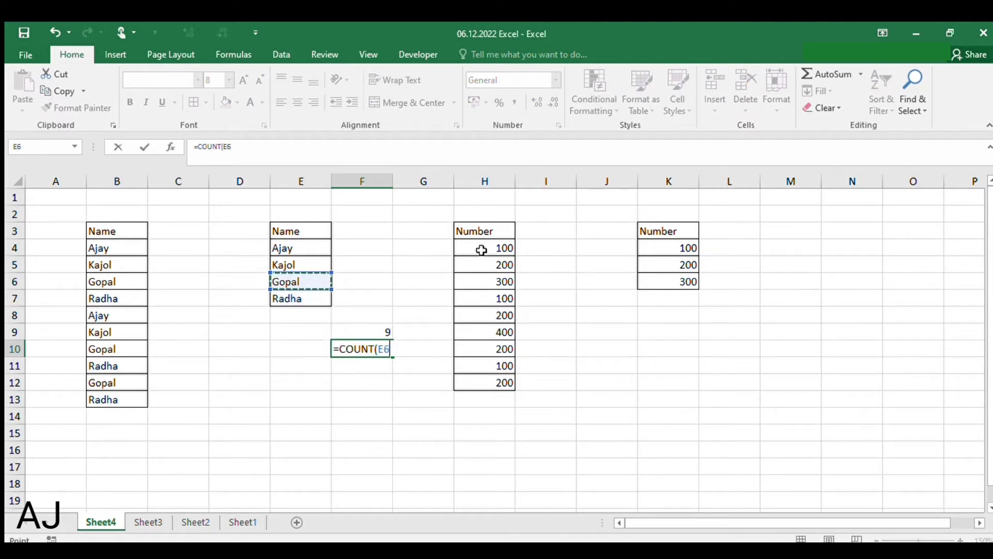
key(shift+Down)
key(shift+Down)
key(shift+Down)
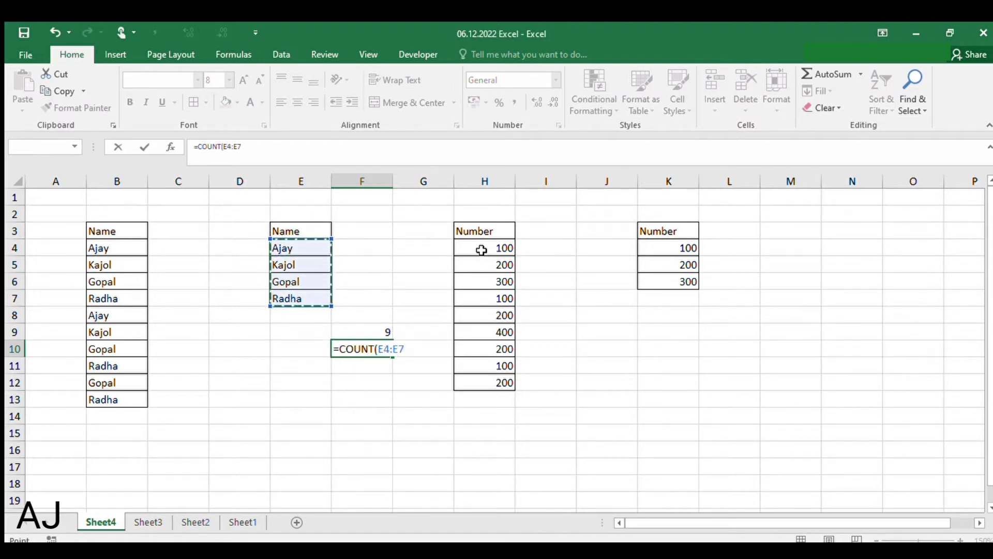
key(Return)
key(Up)
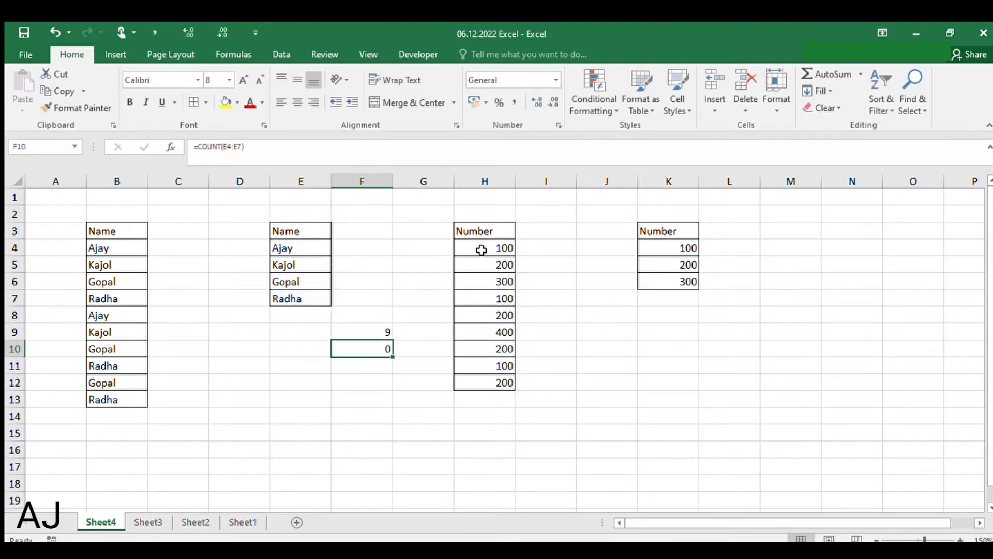
Step: Review the COUNT formula in F9 and clear the contents of F9:F10
key(Up)
key(F2)
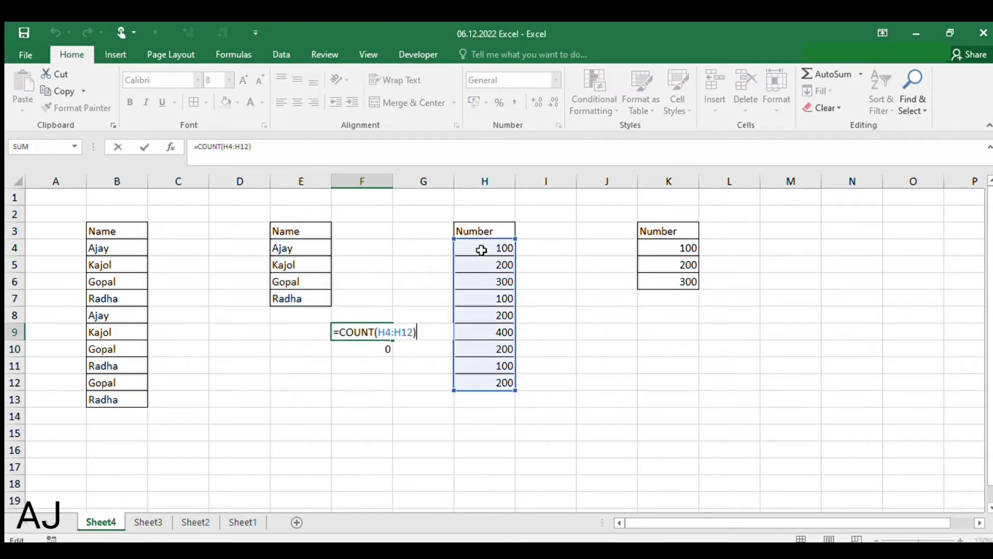
key(Escape)
key(Down)
key(Up)
key(shift+Down)
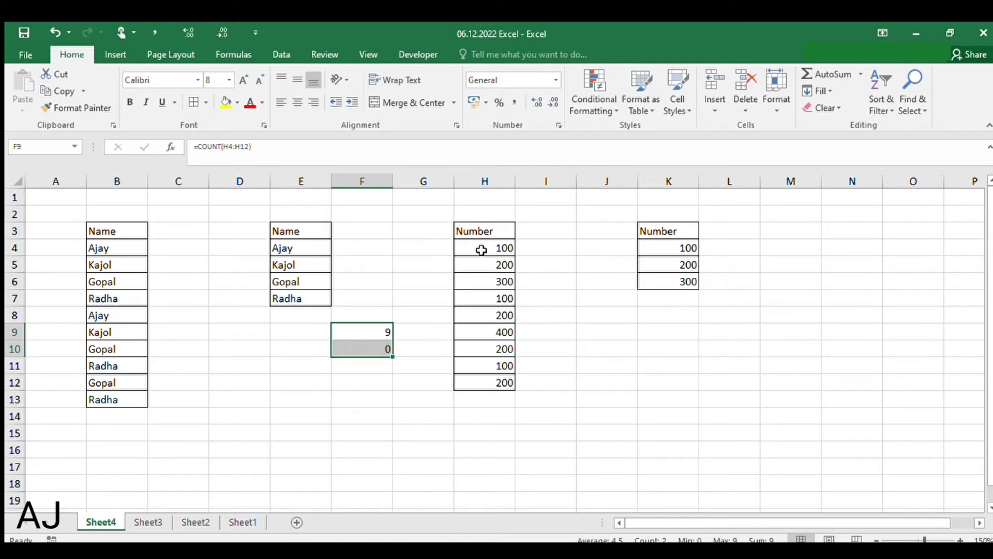
key(Delete)
Step: Enter =COUNTA(B4:B13) in F10 to count the text entries in the longer Name list
key(Down)
text(=)
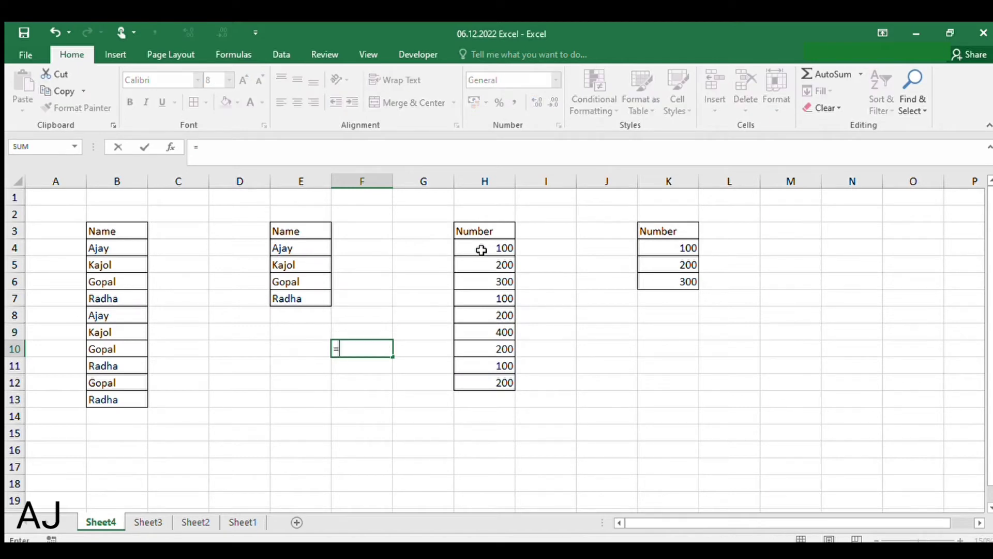
text(coun)
key(Down)
key(Tab)
key(Left)
key(Left)
key(Left)
key(Left)
key(ctrl+Up)
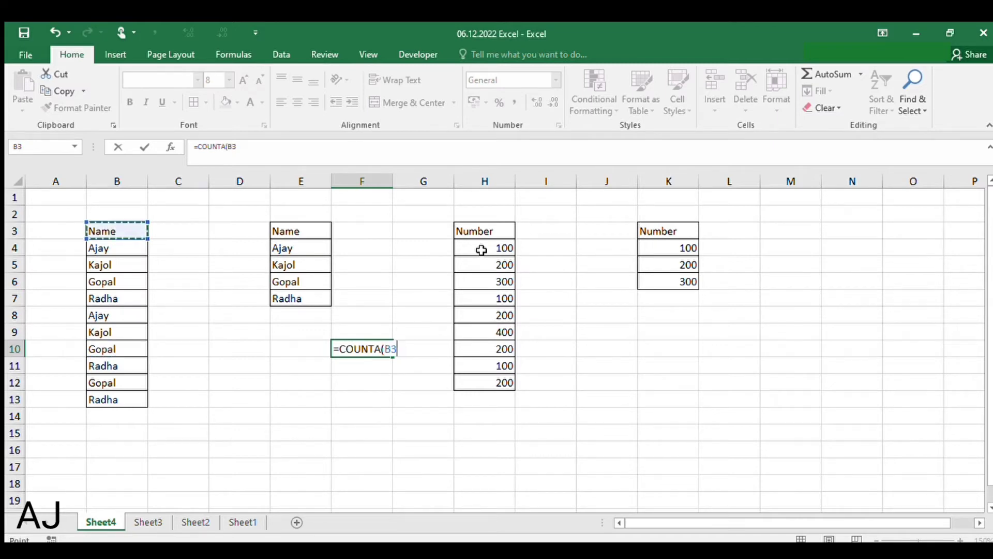
key(Down)
key(ctrl+shift+Down)
key(Return)
key(Up)
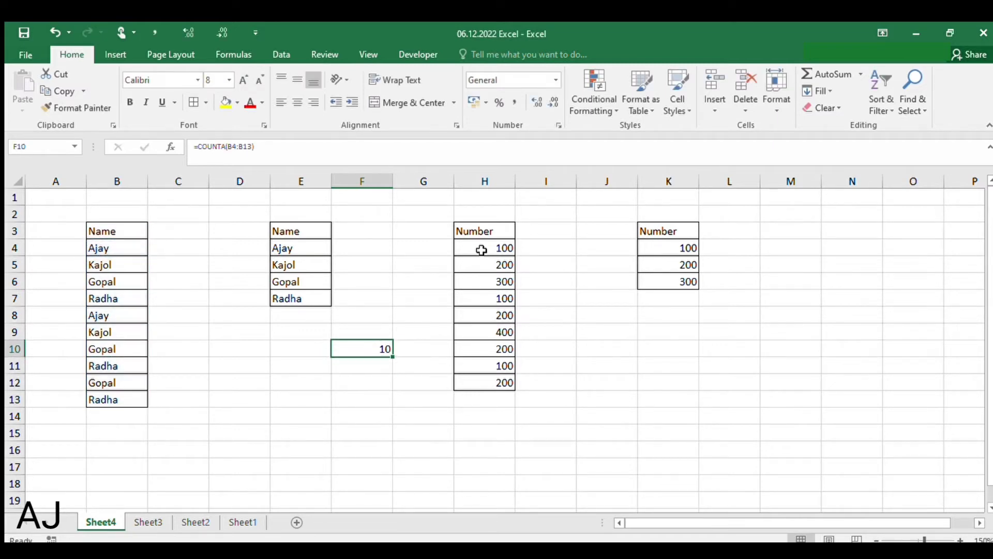
Step: Select B4:B13 to check its number of entries against the COUNTA formula, and return to F10
key(Left)
key(Left)
key(Left)
key(Left)
key(ctrl+Up)
key(Down)
key(ctrl+shift+Down)
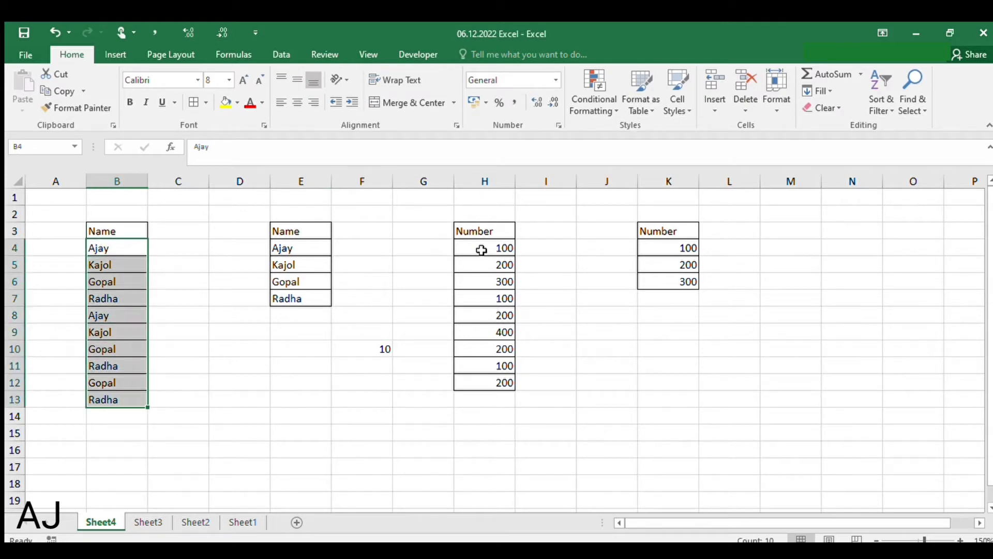
key(Right)
key(Right)
key(Down)
key(Right)
key(Down)
key(Right)
key(Down)
key(Down)
key(Down)
key(Down)
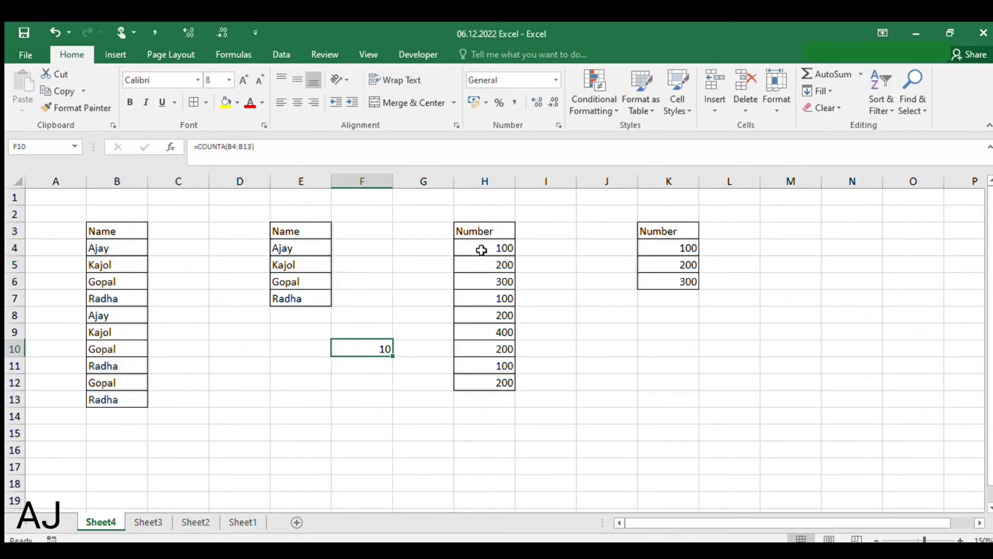
Step: Replace the COUNTA formula in F10 with =COUNTBLANK(C4:C7) to count the empty cells
key(Delete)
text(=c)
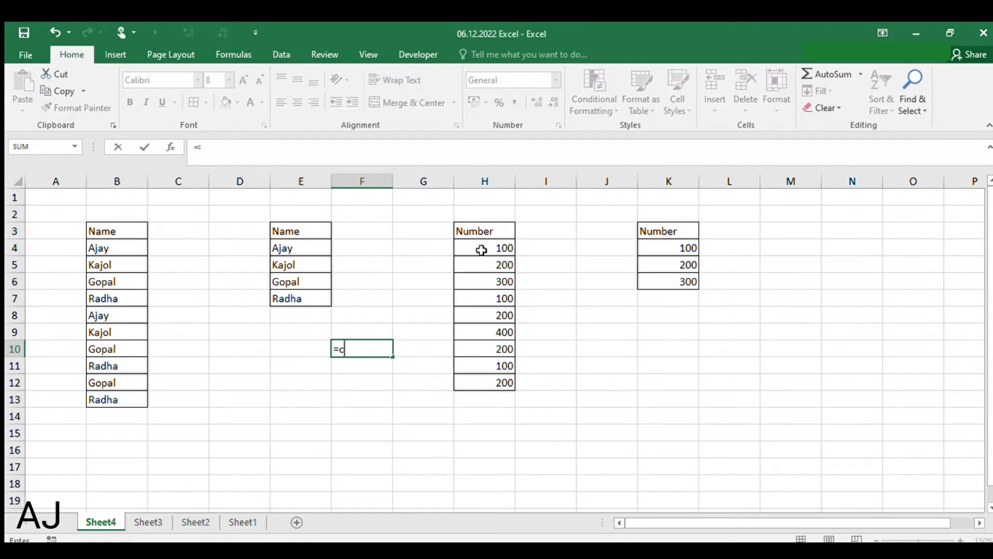
text(ountb)
key(Tab)
key(Left)
key(Left)
key(Up)
key(Up)
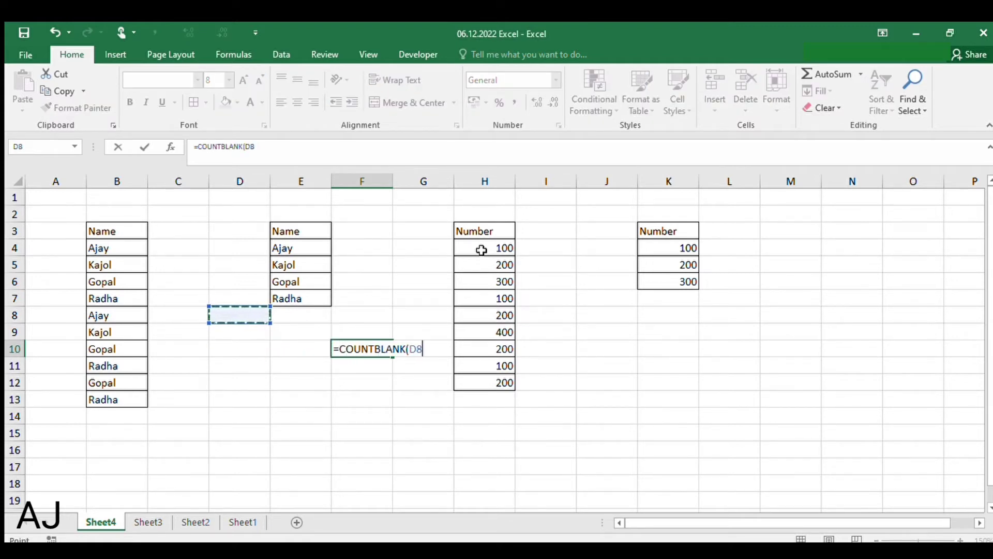
key(Left)
key(Up)
key(Up)
key(Up)
key(Up)
key(shift+Down)
key(shift+Down)
key(shift+Down)
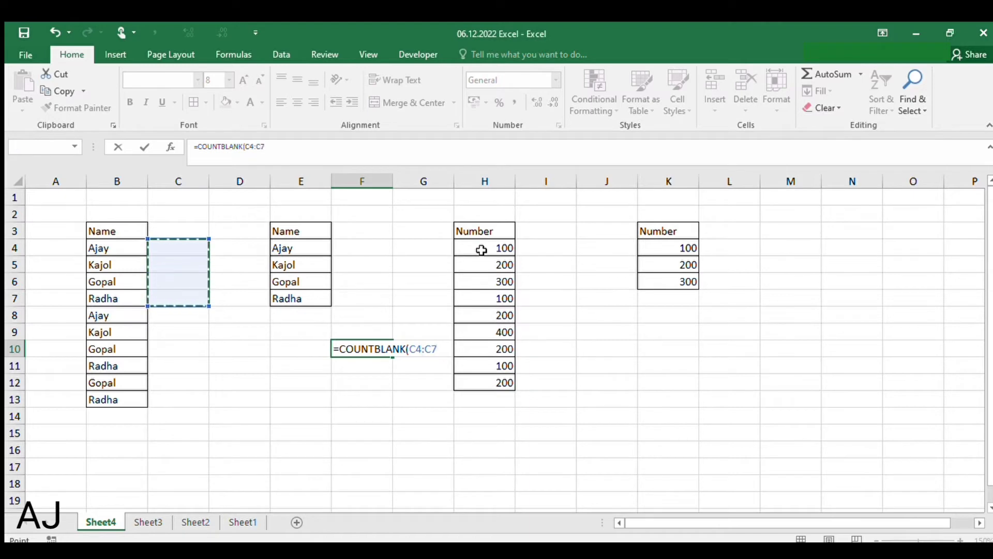
key(Return)
Step: Review the range referenced by the COUNTBLANK formula in F10 and clear the cell
key(Up)
key(F2)
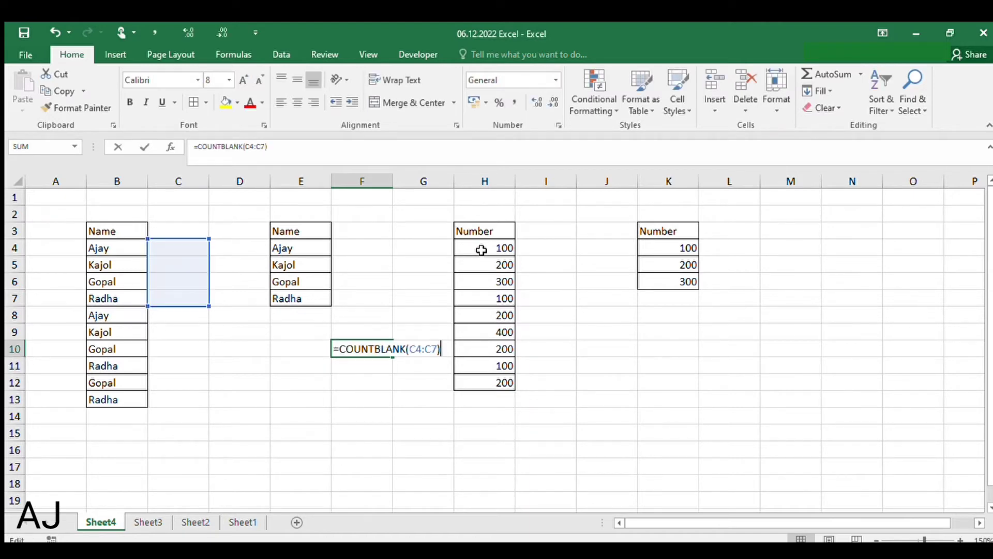
key(Escape)
key(F2)
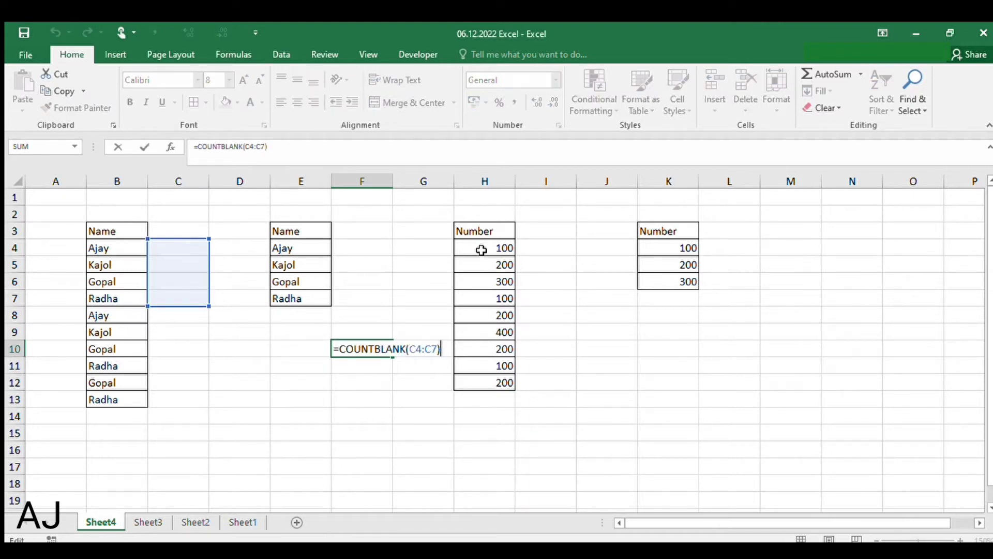
key(Escape)
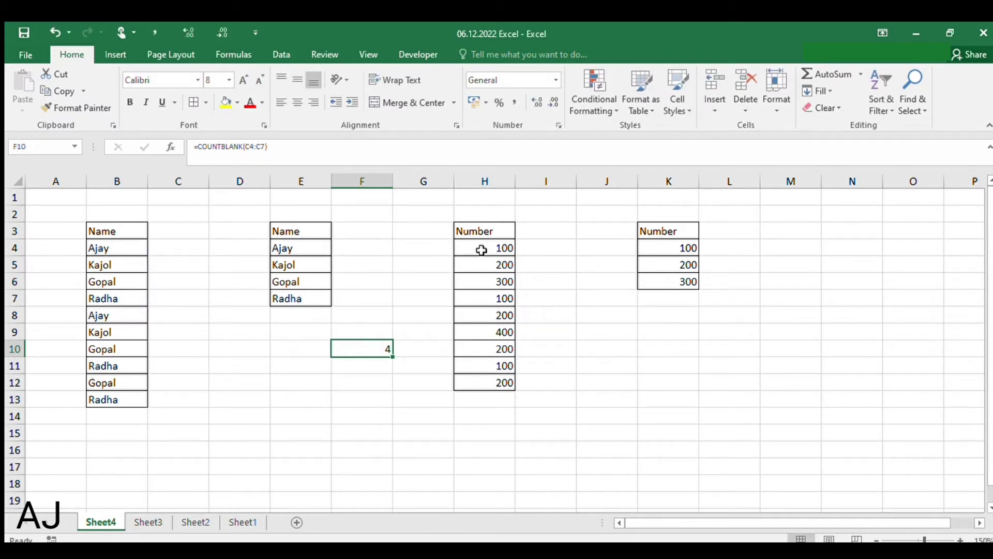
key(Delete)
Step: Enter =COUNTIF($B$4:$B$13,$E4) in F4 to count how often the first listed name occurs
key(Up)
key(Up)
key(Up)
key(Up)
key(Up)
key(Up)
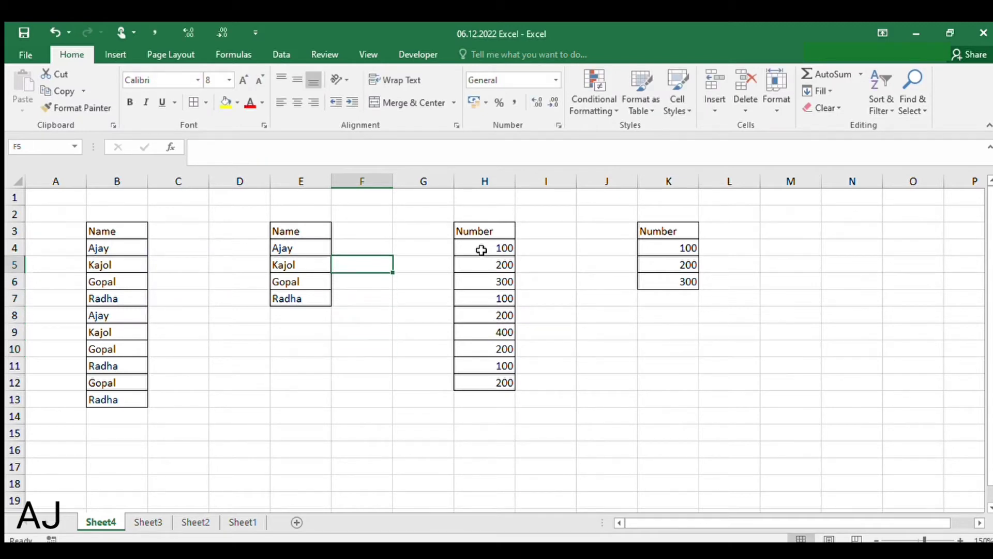
text(=coun)
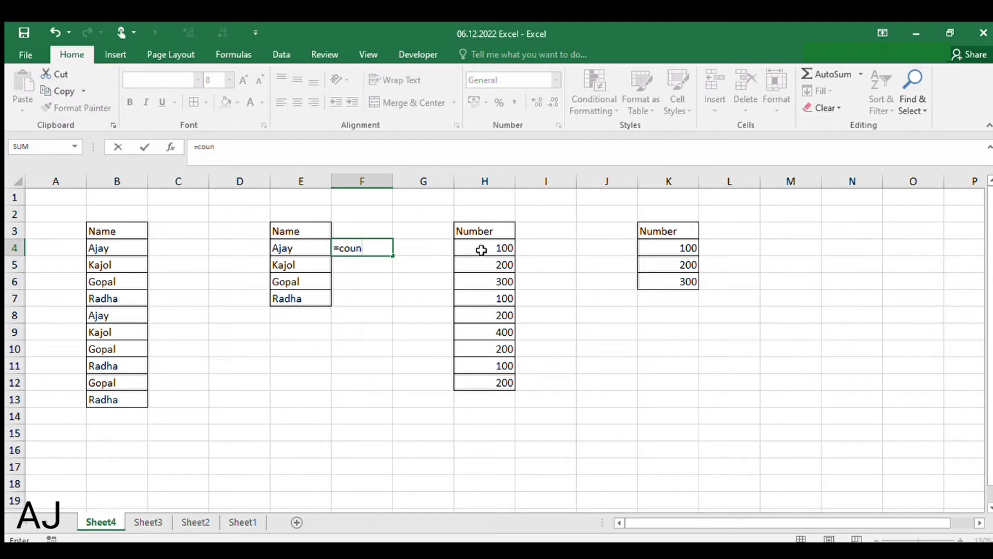
key(Tab)
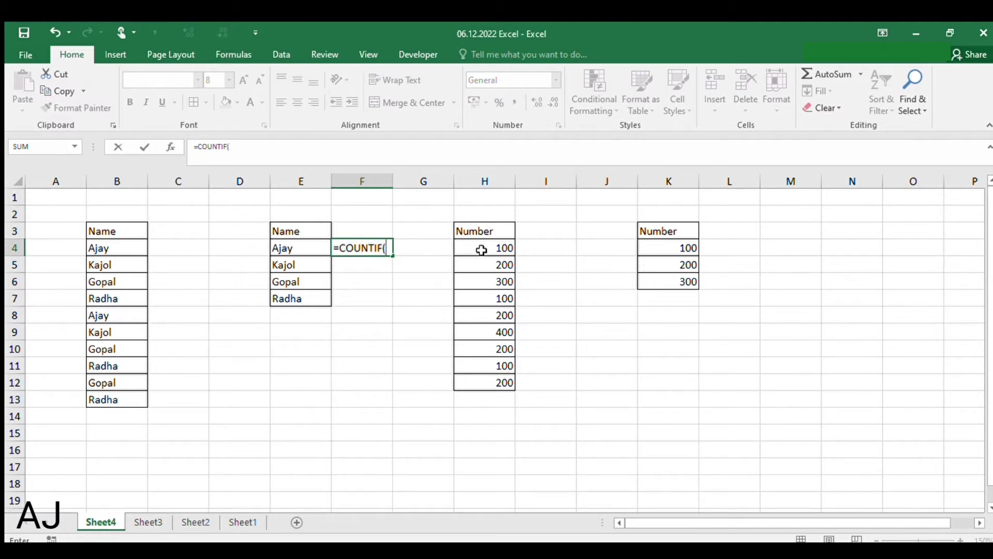
key(Left)
key(Left)
key(Left)
key(Left)
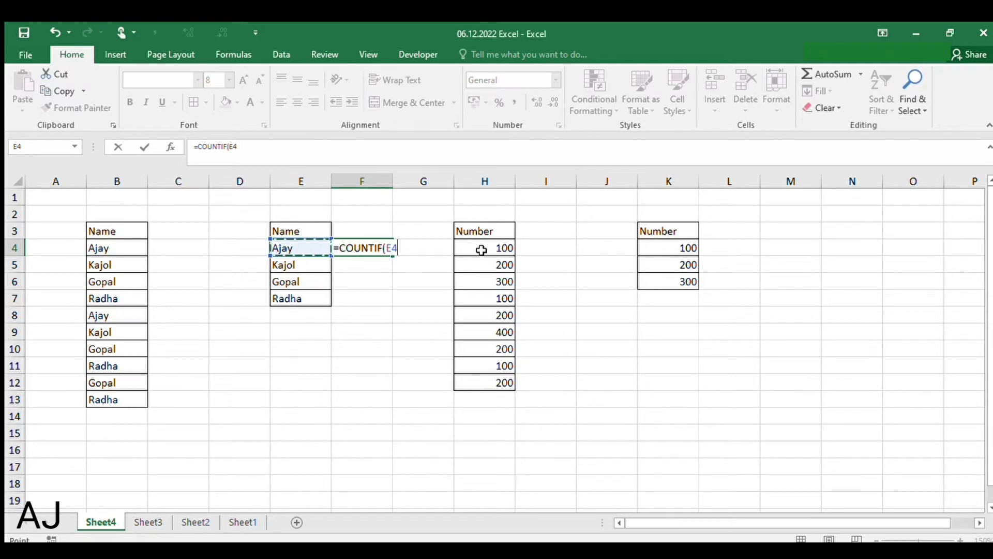
key(ctrl+shift+Down)
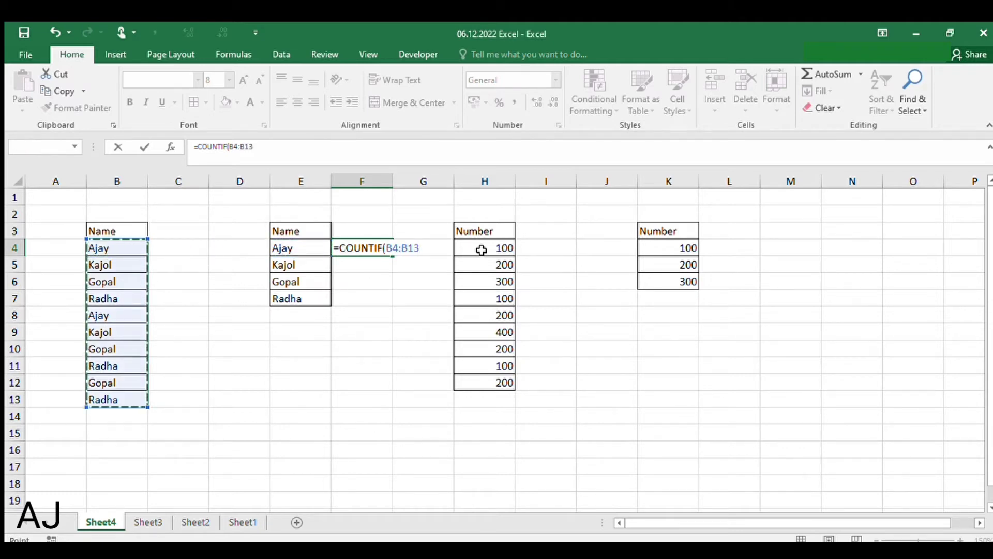
key(F4)
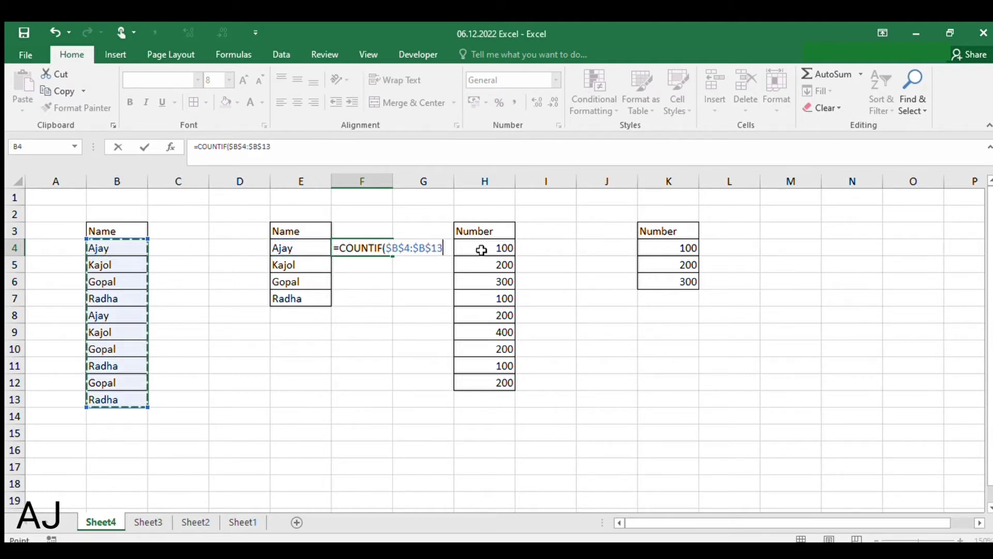
text(,)
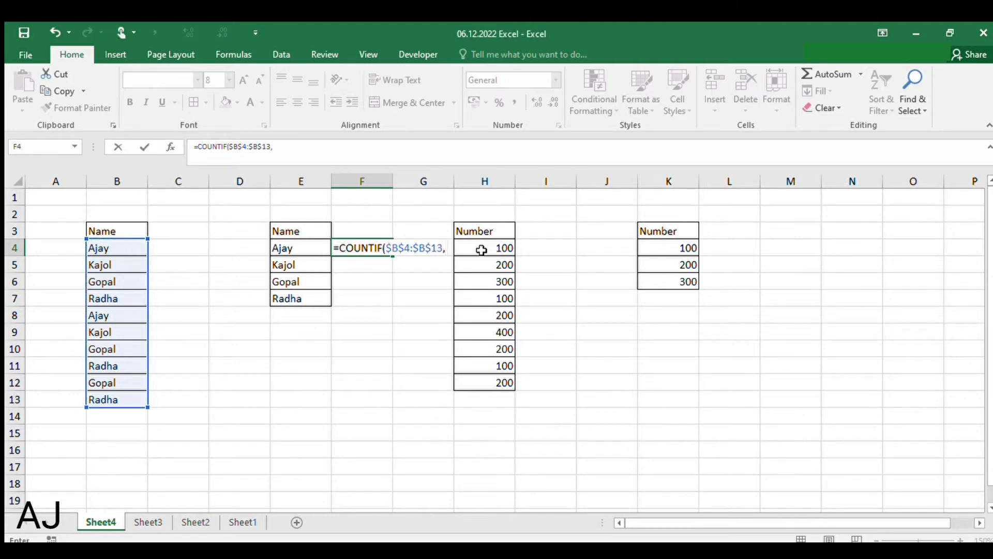
key(Left)
key(F4)
key(F4)
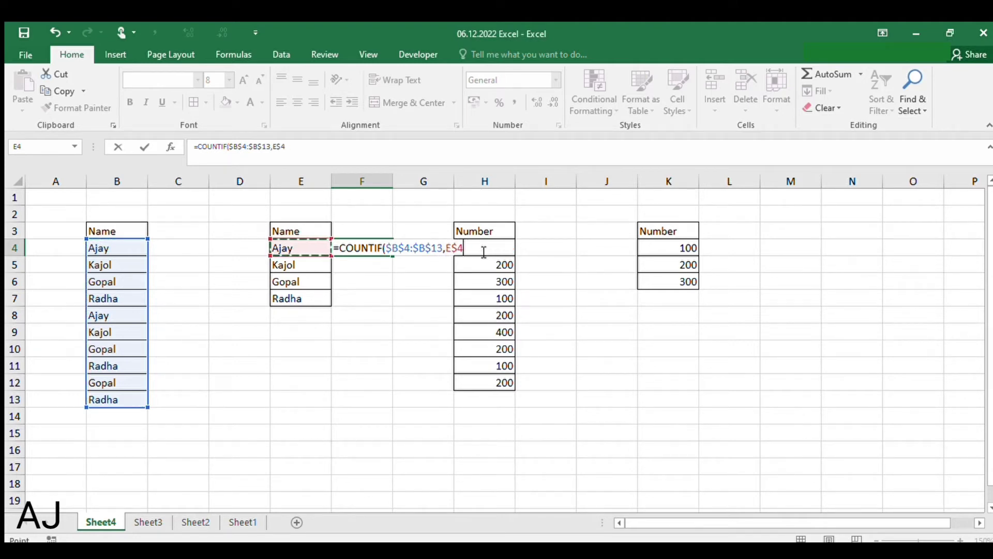
key(F4)
text())
key(ctrl+Return)
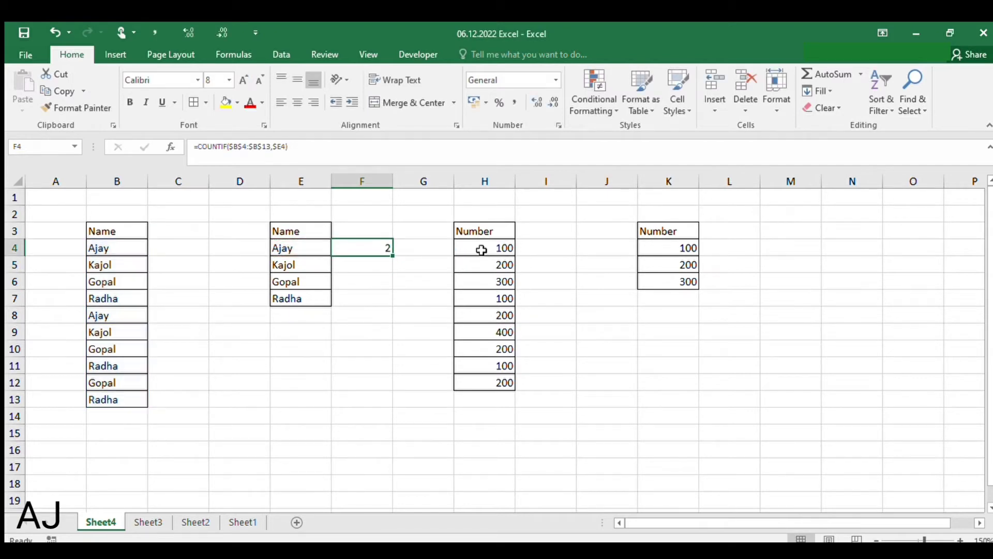
Step: Copy the COUNTIF formula from F4 to F5:F7 for the remaining names
key(ctrl+c)
key(Down)
key(shift+Down)
key(shift+Down)
key(Return)
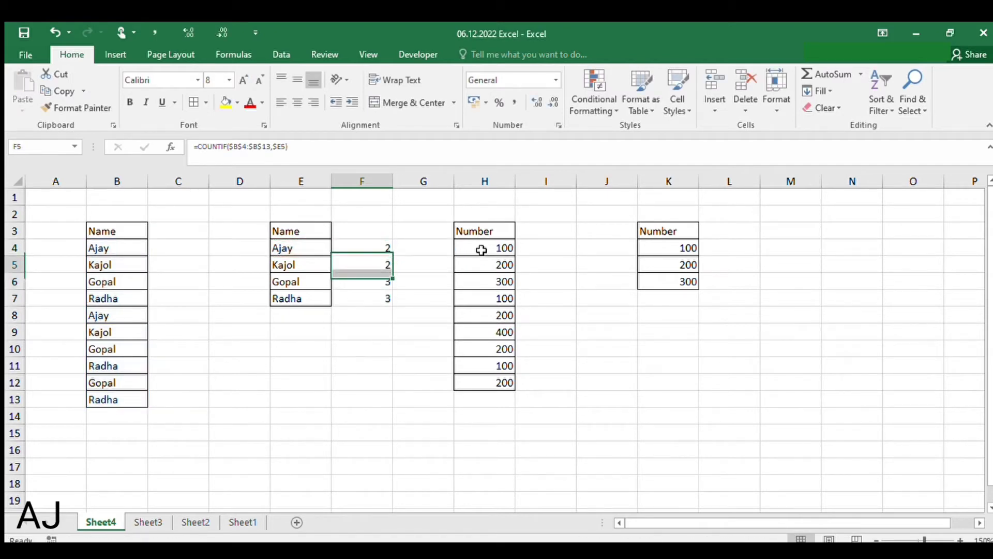
Step: Inspect the COUNTIF formulas in F4:F7 to check their fixed range and the criteria cell for each row
key(Up)
key(F2)
key(Return)
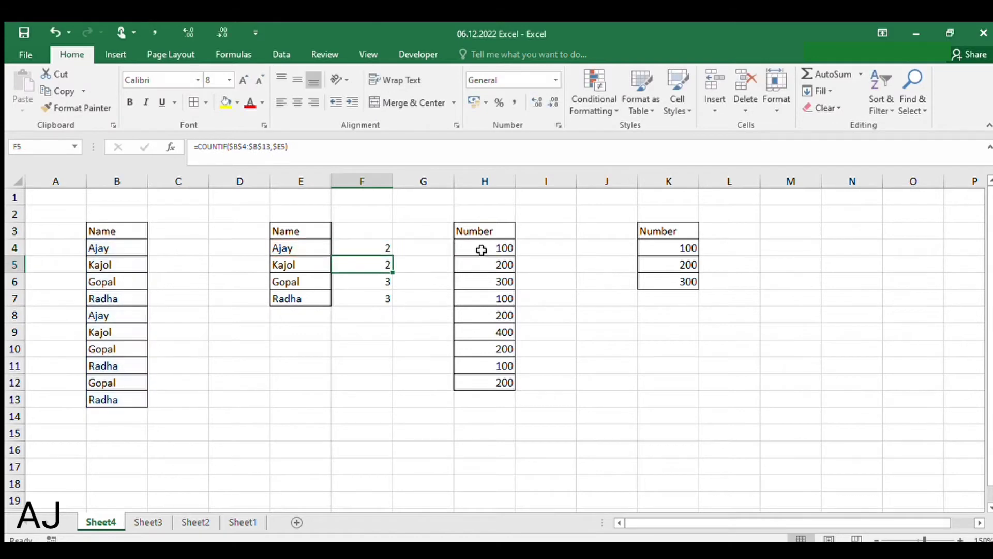
key(F2)
key(Return)
key(F2)
key(Escape)
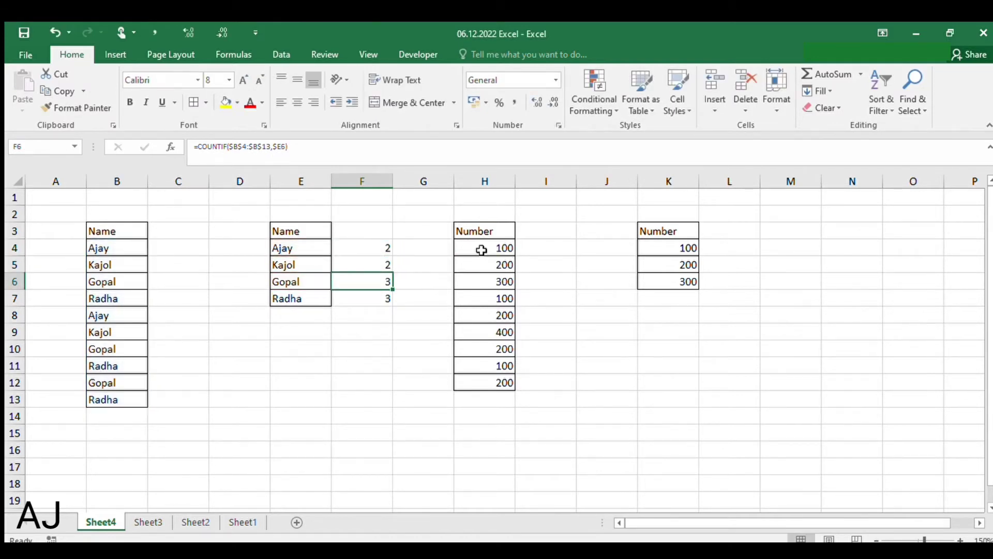
key(Down)
key(F2)
key(Escape)
key(Up)
key(Up)
key(Up)
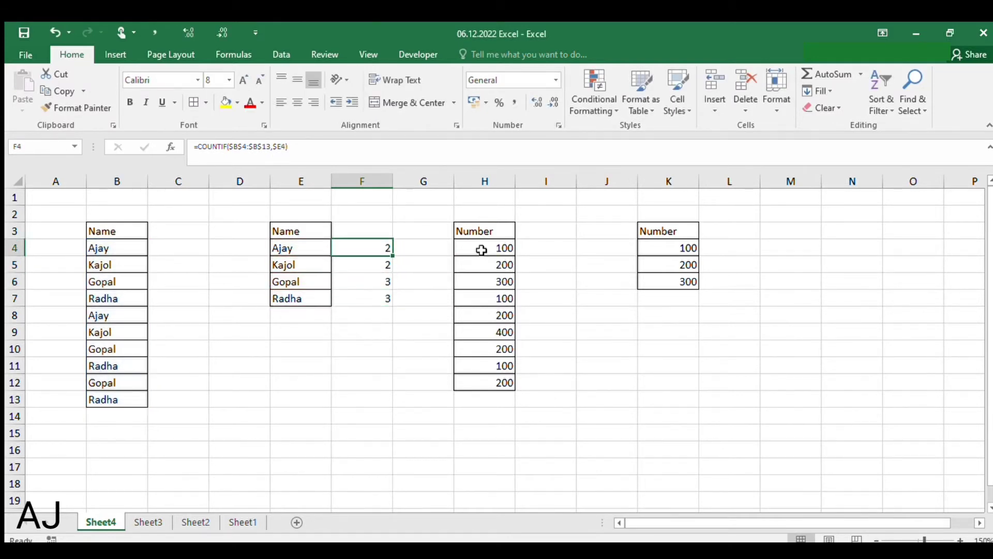
key(F2)
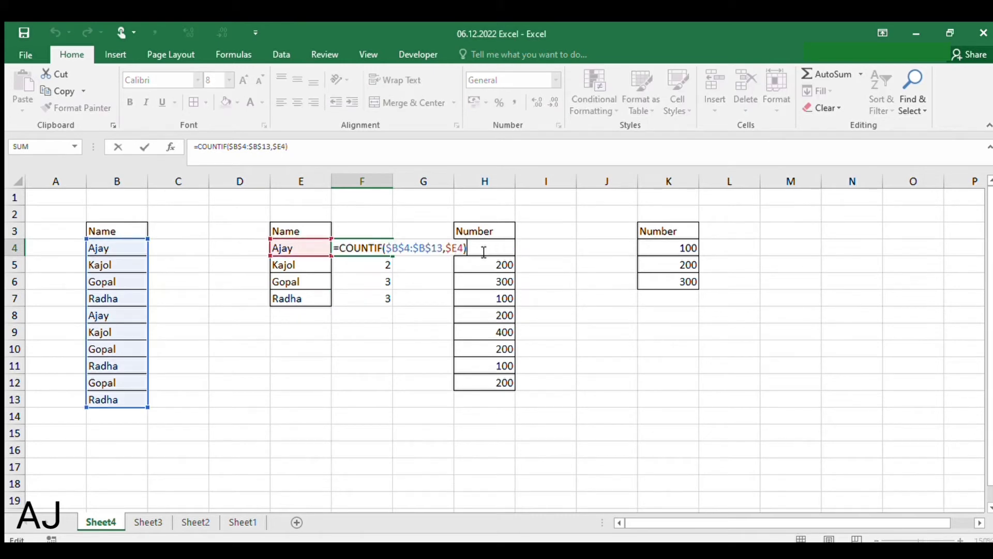
Step: Check the remaining COUNTIF formulas in F4:F6 for their counted range and criteria cell
key(Return)
key(F2)
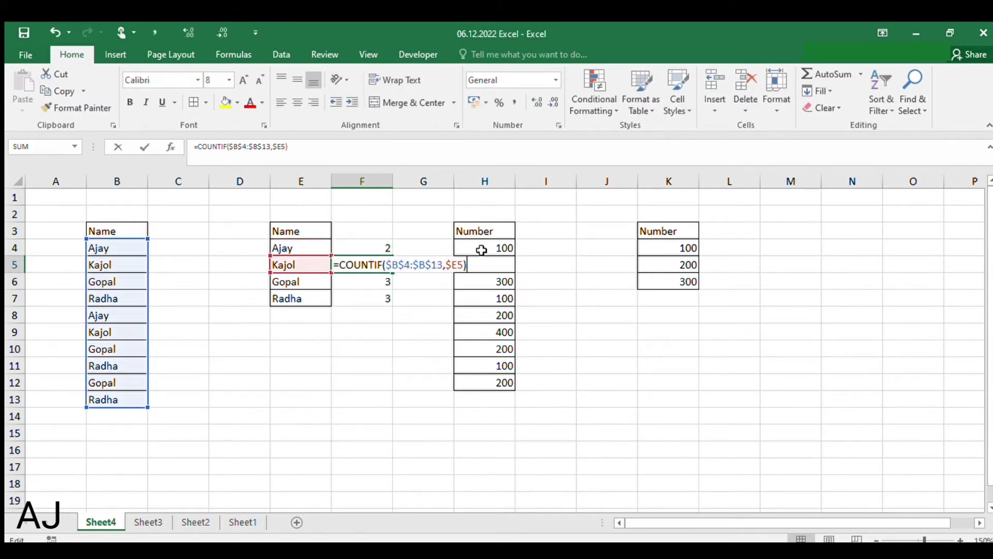
key(Return)
key(F2)
key(Return)
Step: Clear the COUNTIF results from F4:F7
key(Up)
key(Up)
key(Up)
key(shift+Down)
key(shift+Down)
key(shift+Down)
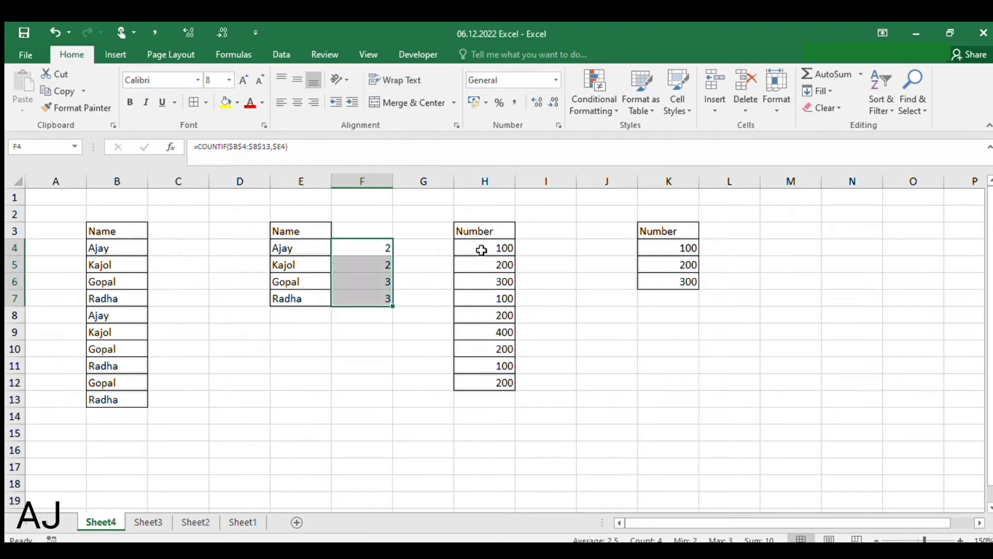
key(Delete)
Step: Enter =COUNTIFS($B$4:$B$13,$E4) in F4 to count how often the first listed name occurs
key(shift+Up)
key(shift+Up)
key(shift+Up)
text(=co)
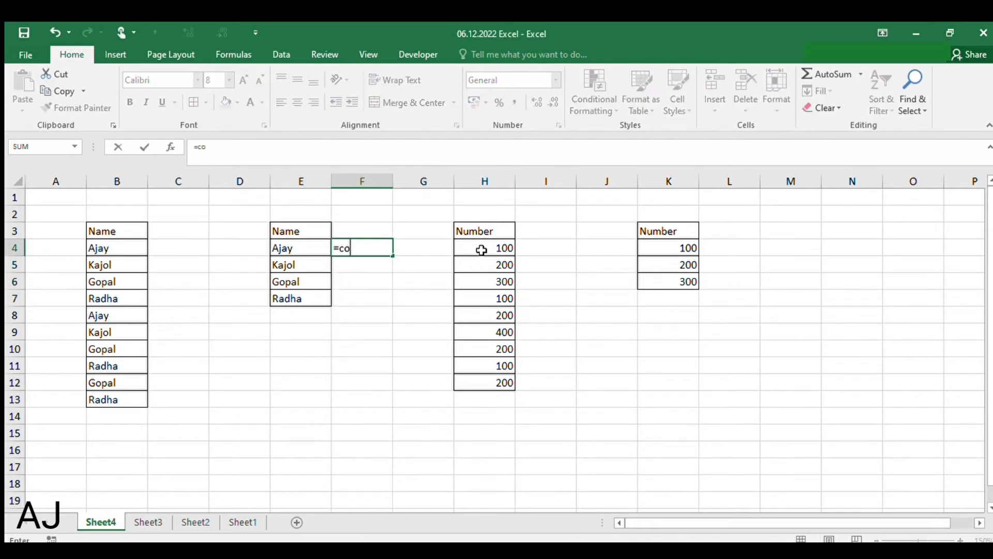
text(untifs)
key(Tab)
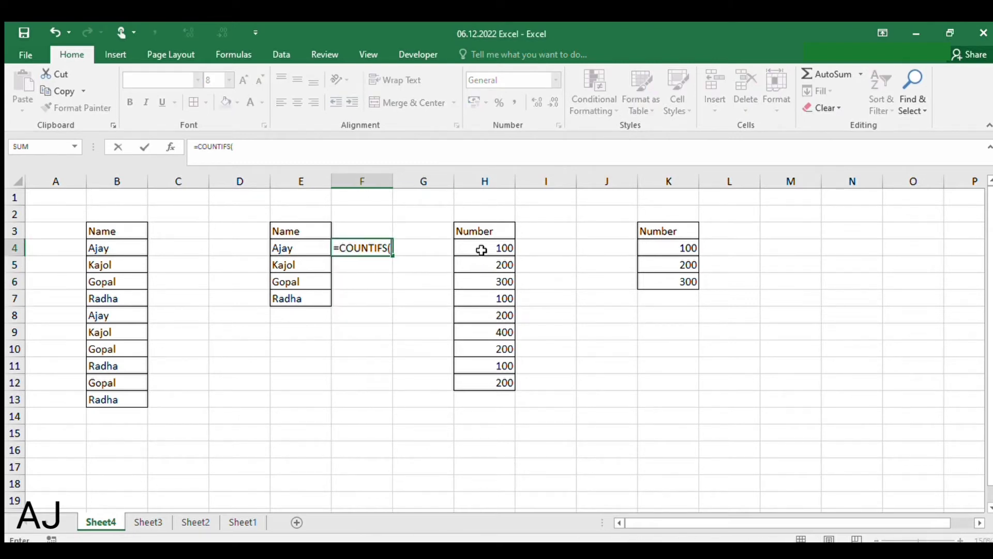
key(Left)
key(Left)
key(Left)
key(Left)
key(ctrl+shift+Down)
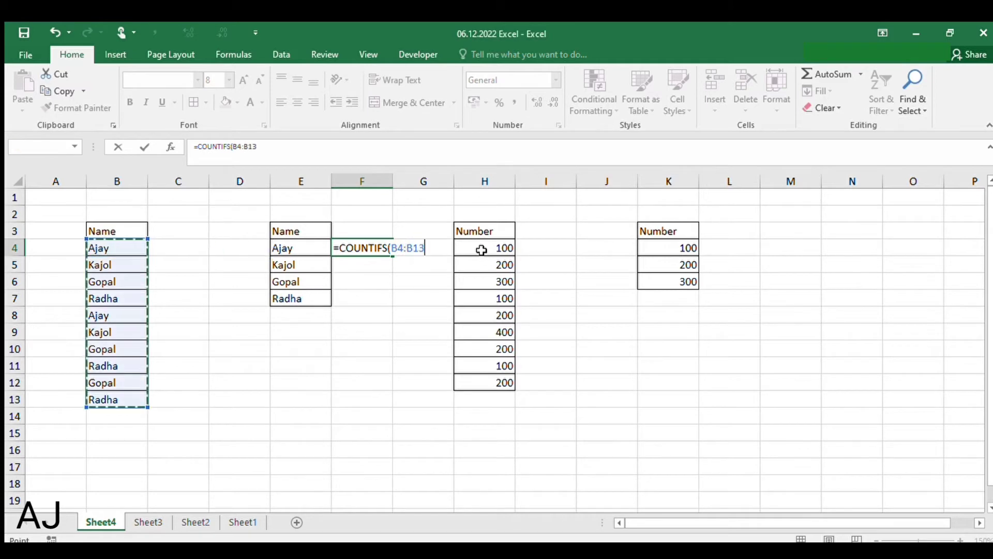
key(F4)
text(,)
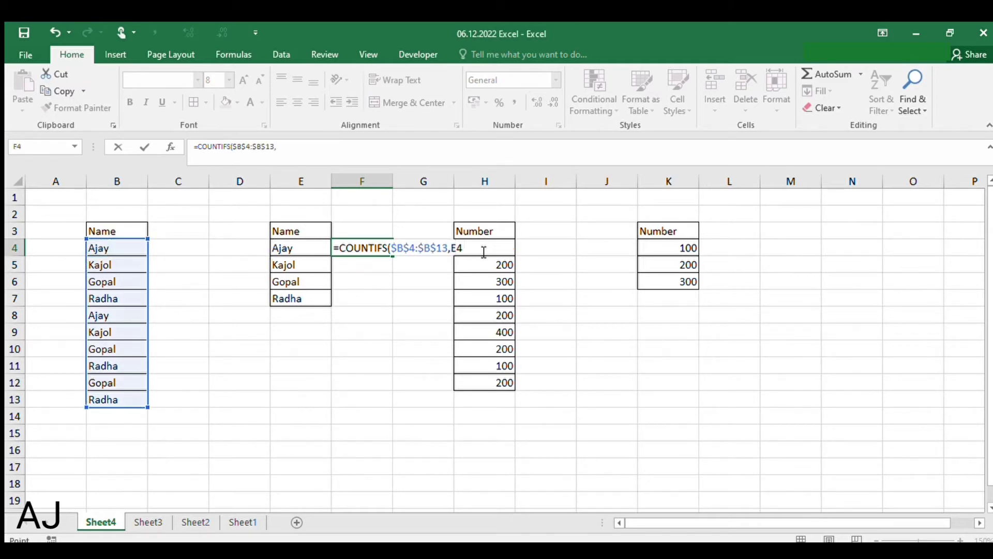
key(Left)
key(F4)
key(F4)
key(F4)
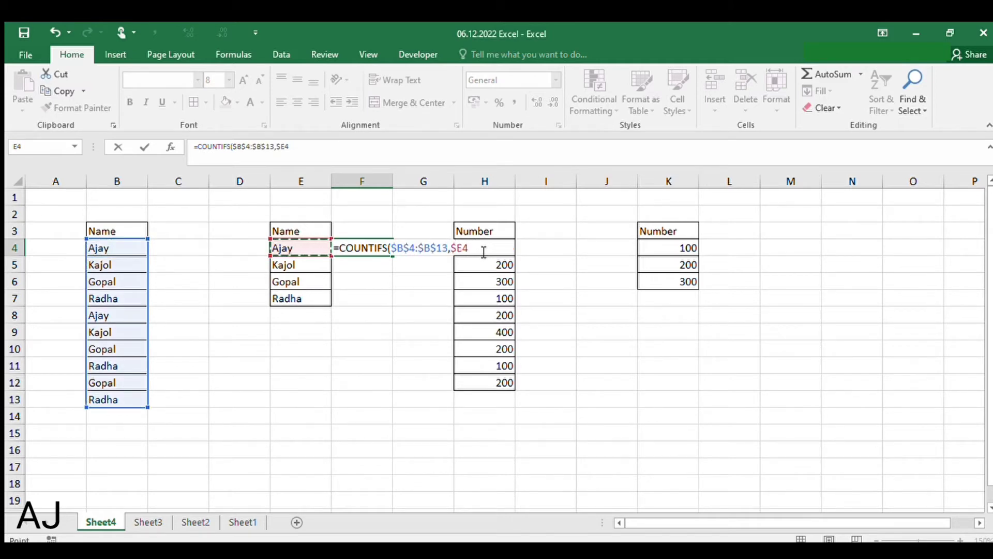
key(Return)
Step: Copy the COUNTIFS formula from F4 down to F7 for the remaining names
key(Up)
key(ctrl+c)
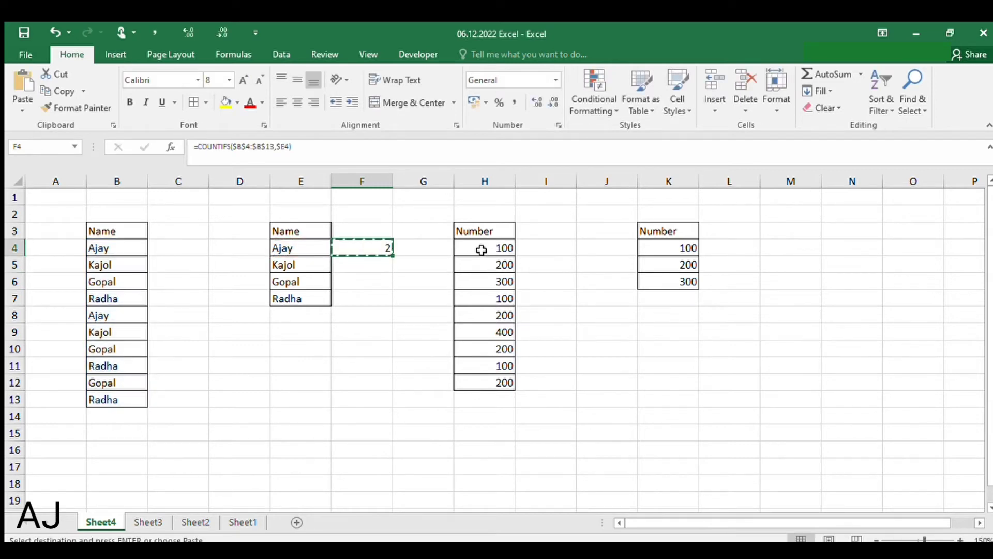
key(shift+Down)
key(shift+Down)
key(shift+Down)
key(Return)
Step: Inspect the range and criteria referenced by the COUNTIFS formula in F4
key(Right)
key(Left)
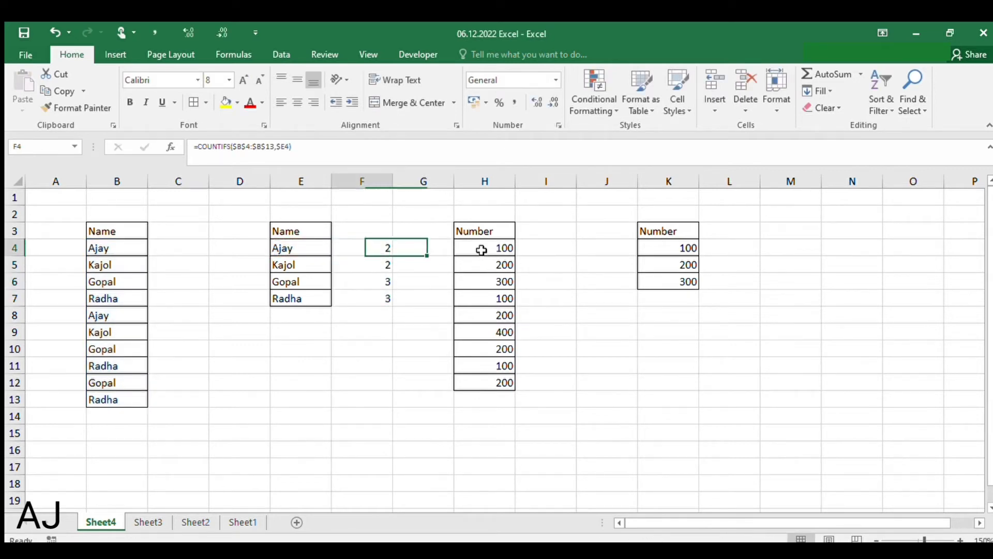
key(F2)
key(Escape)
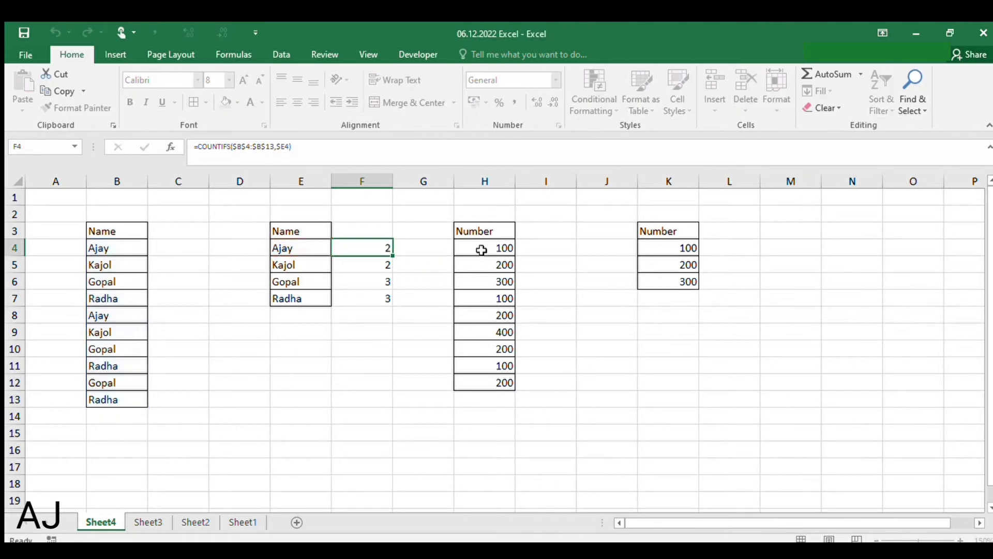
key(F2)
key(Escape)
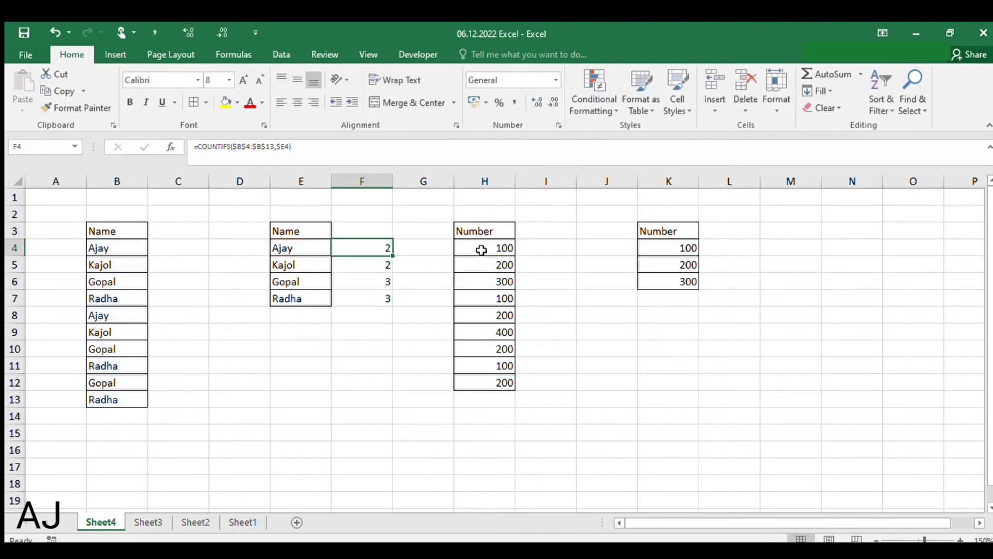
Step: Add the header Roll in C3 beside the name list
key(Left)
key(Left)
key(Left)
key(Up)
text(Roll)
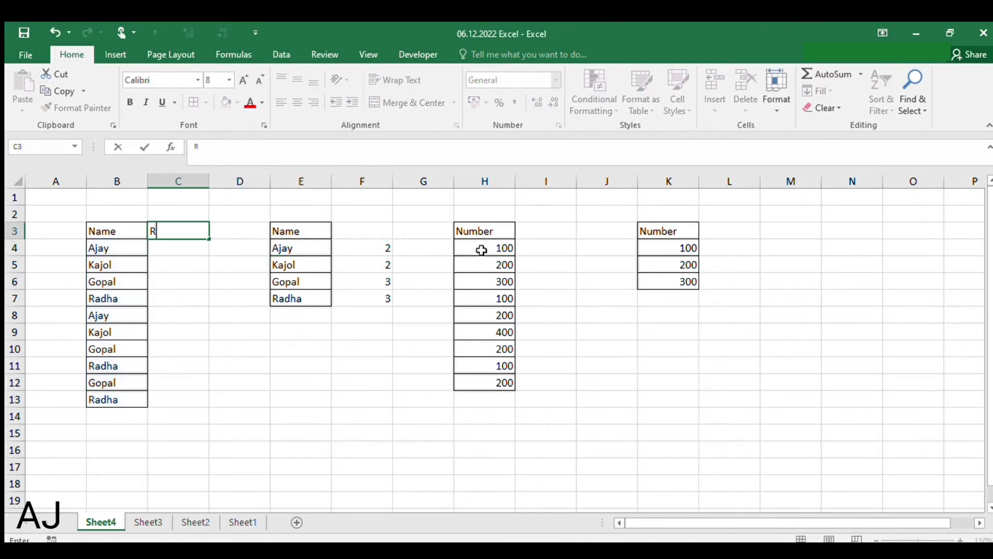
key(Return)
Step: Apply all borders to the name and roll table in B3:C13
key(Up)
key(Left)
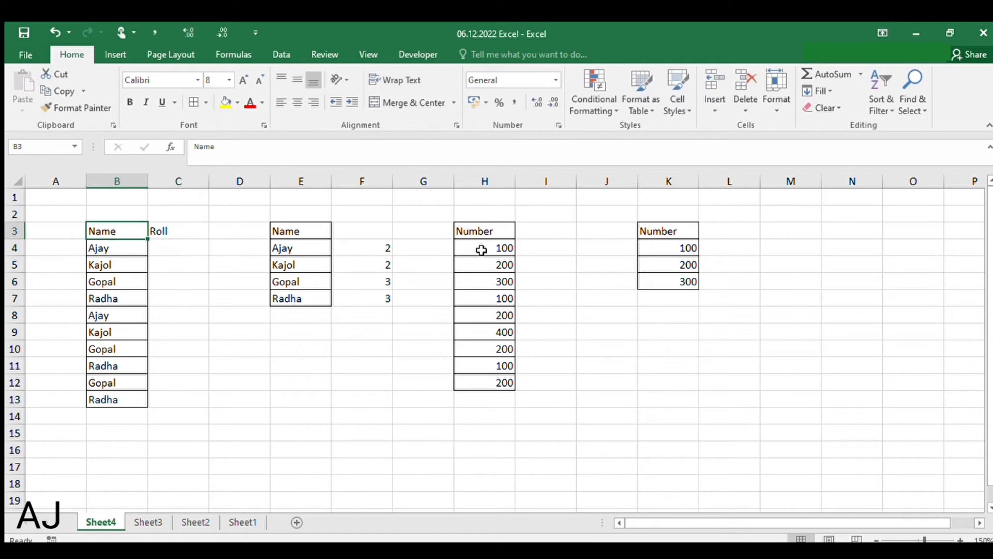
key(ctrl+shift+Down)
key(shift+Right)
key(alt+h)
key(b)
key(a)
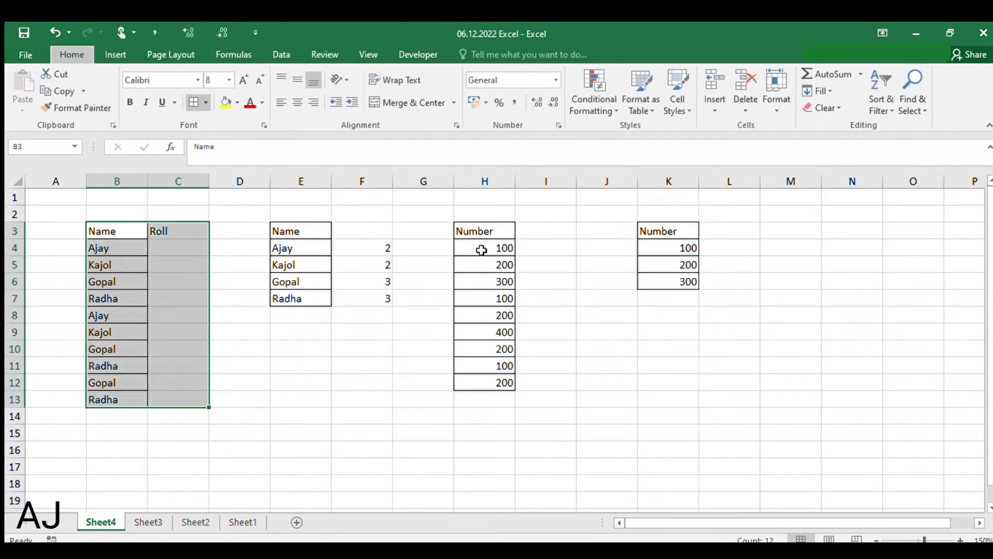
Step: Enter 1 in C4 and the formula =C4+1 in C5 to start the roll numbering
key(Right)
key(Down)
text(1)
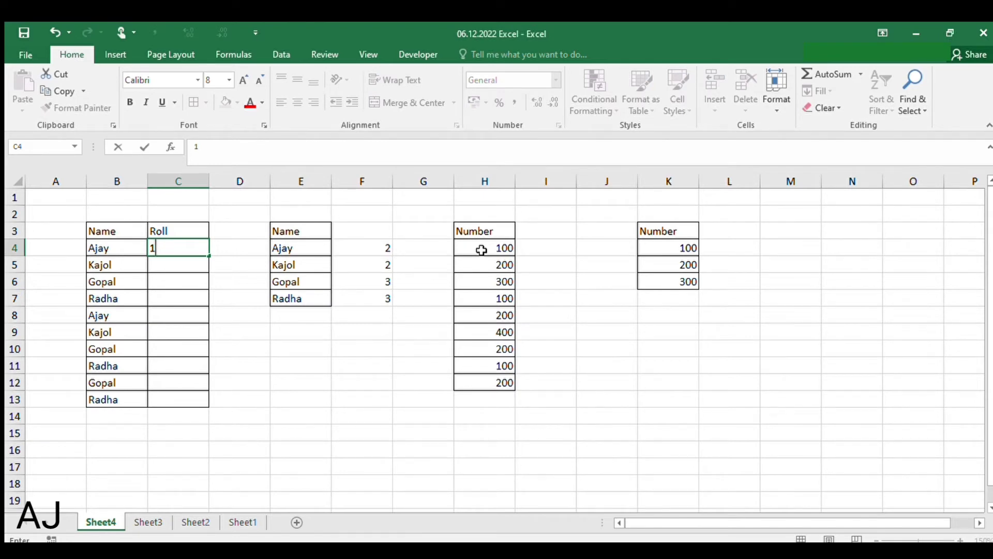
key(Return)
text(=C4+1)
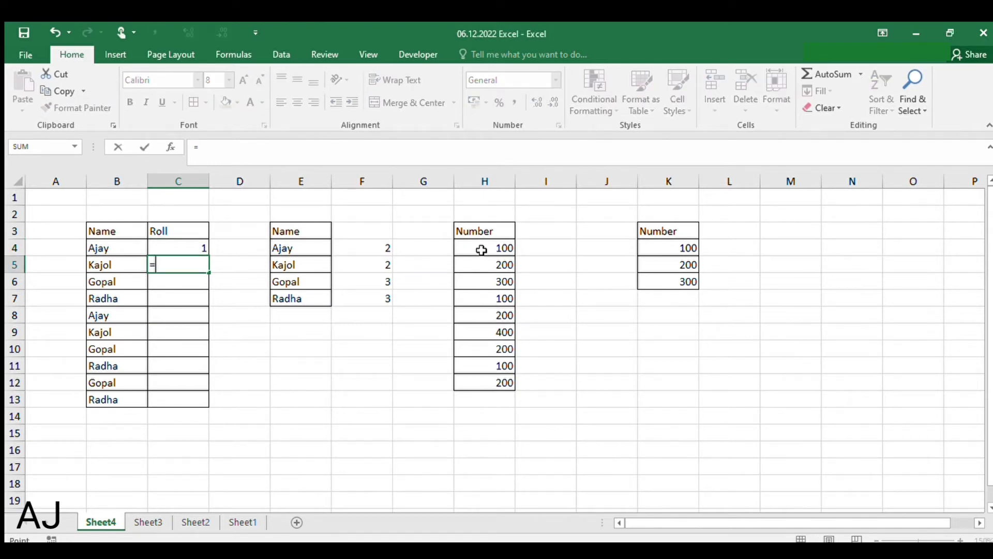
key(Return)
Step: Copy the C5 numbering formula down the Roll column to C13
key(Up)
key(ctrl+c)
key(Left)
key(ctrl+Down)
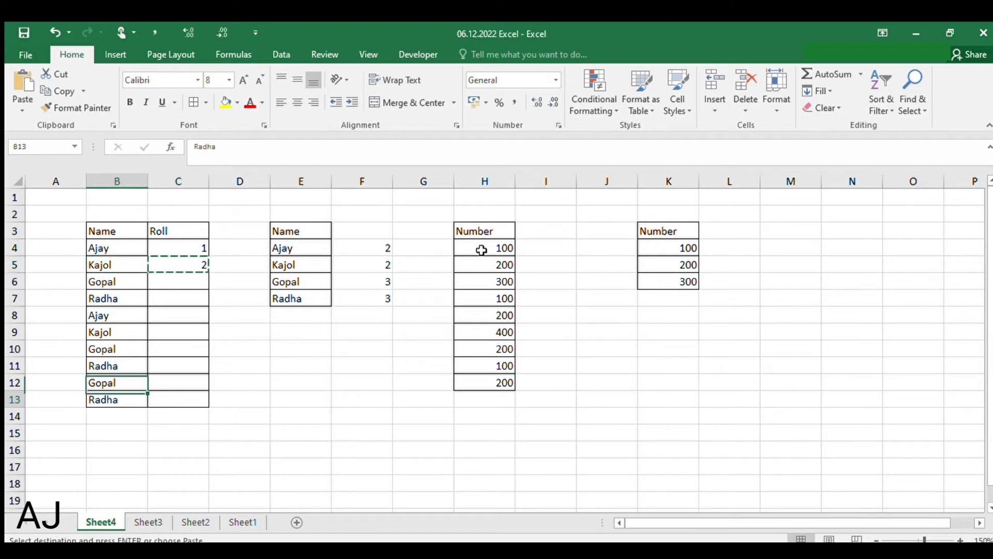
key(Right)
key(ctrl+shift+Up)
key(Return)
Step: Insert a blank column at F, between the unique names and their COUNTIFS results
key(Right)
key(Right)
key(Right)
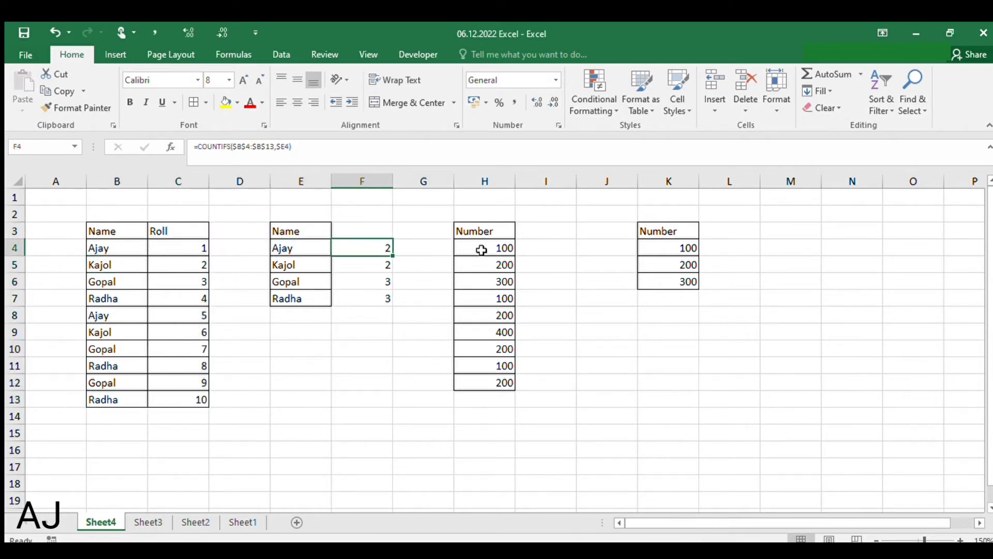
key(Up)
key(Down)
key(ctrl+space)
key(ctrl+shift+plus)
key(Up)
key(Down)
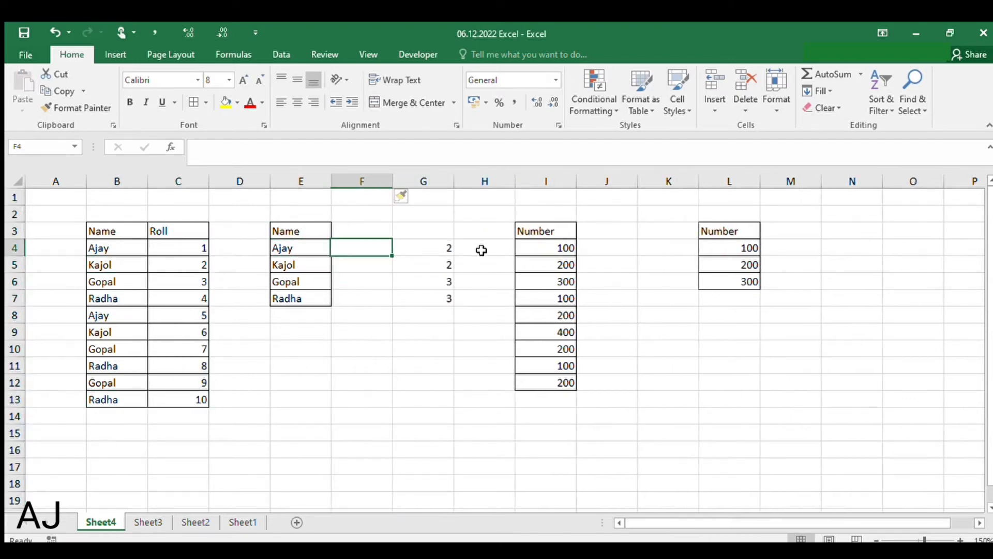
key(Left)
key(Left)
key(Right)
key(Left)
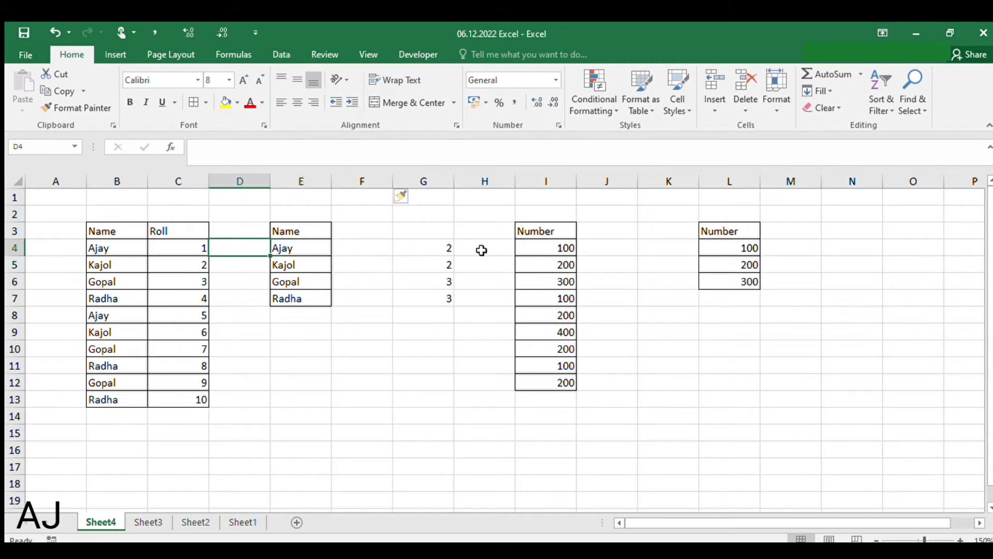
key(Right)
key(Right)
key(Left)
key(Left)
key(Down)
key(Down)
text(1)
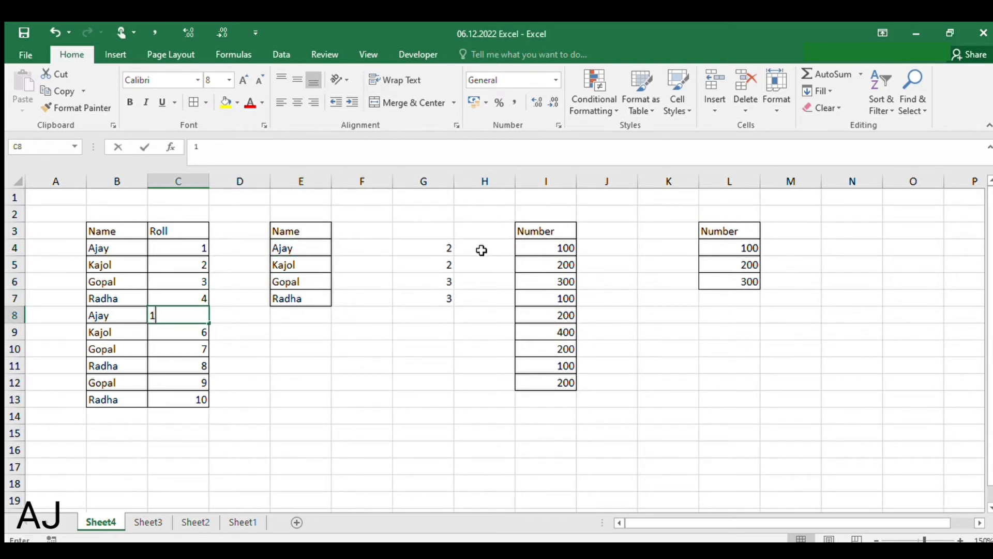
key(Return)
key(Up)
key(Up)
key(Right)
key(Right)
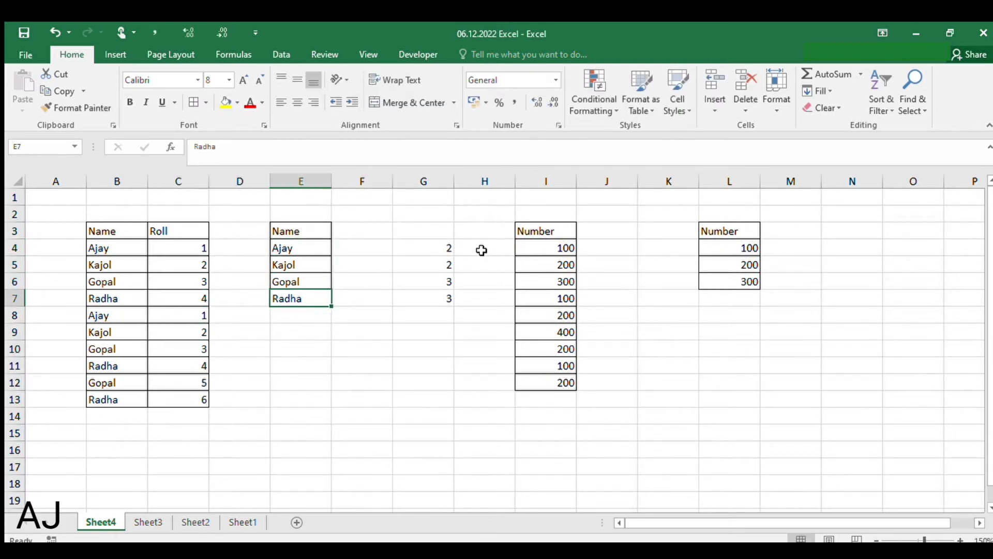
key(Down)
key(Left)
key(Left)
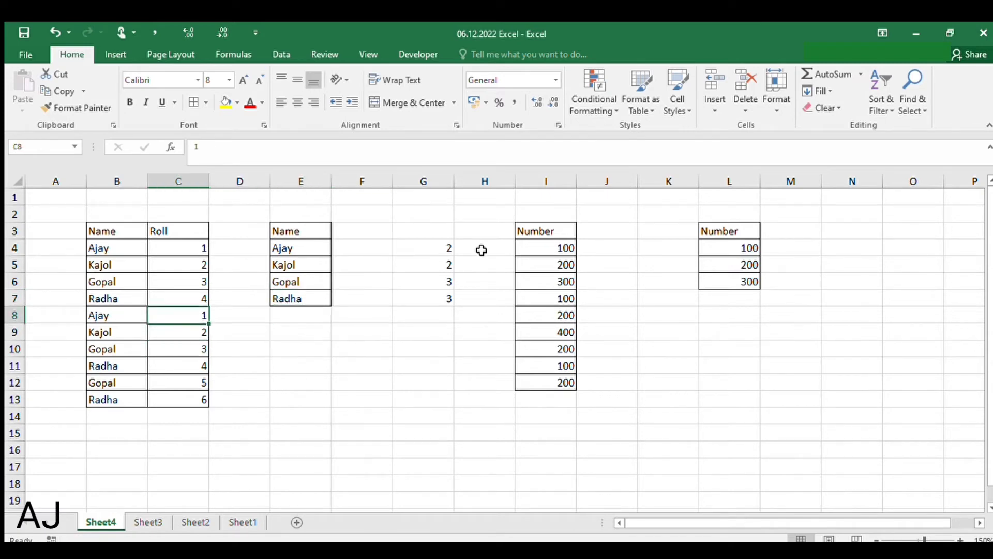
key(Down)
key(Up)
key(ctrl+Up)
key(ctrl+z)
Step: Replace the roll number formulas in C4:C13 with their plain values
key(Down)
key(ctrl+Up)
key(Down)
key(ctrl+shift+Down)
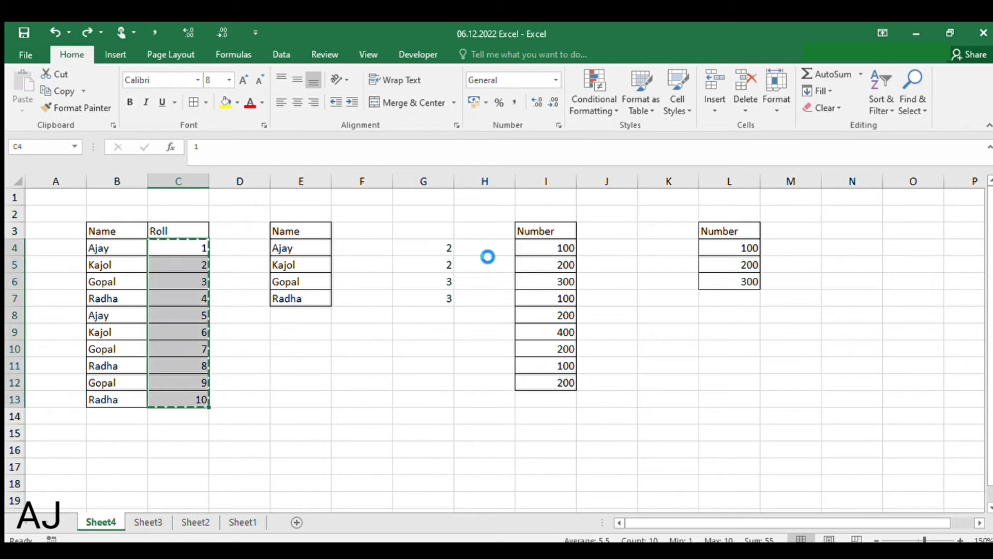
key(ctrl+c)
key(ctrl+v)
Step: Change the roll numbers to 2 in C9 and 3 in C10
key(Down)
key(Down)
key(Down)
key(Down)
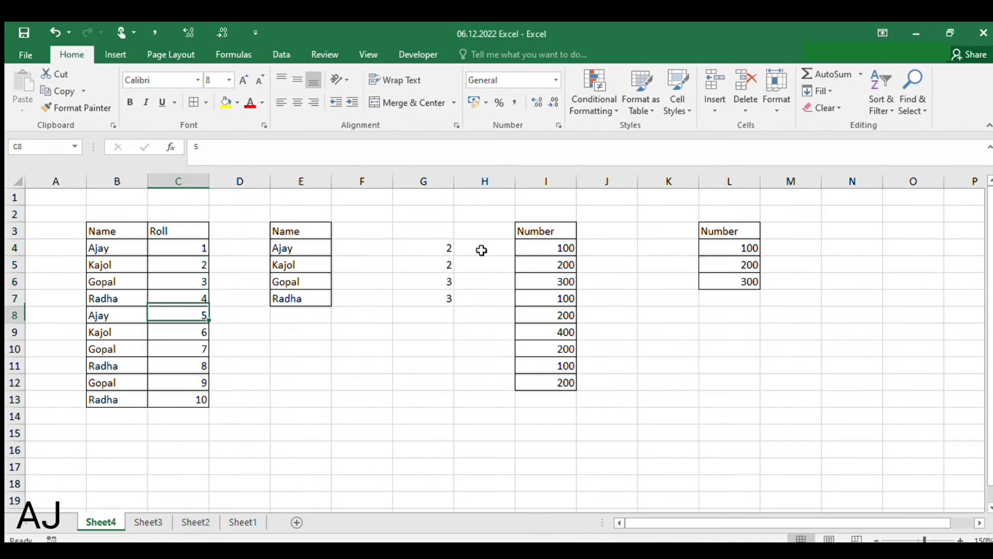
key(Down)
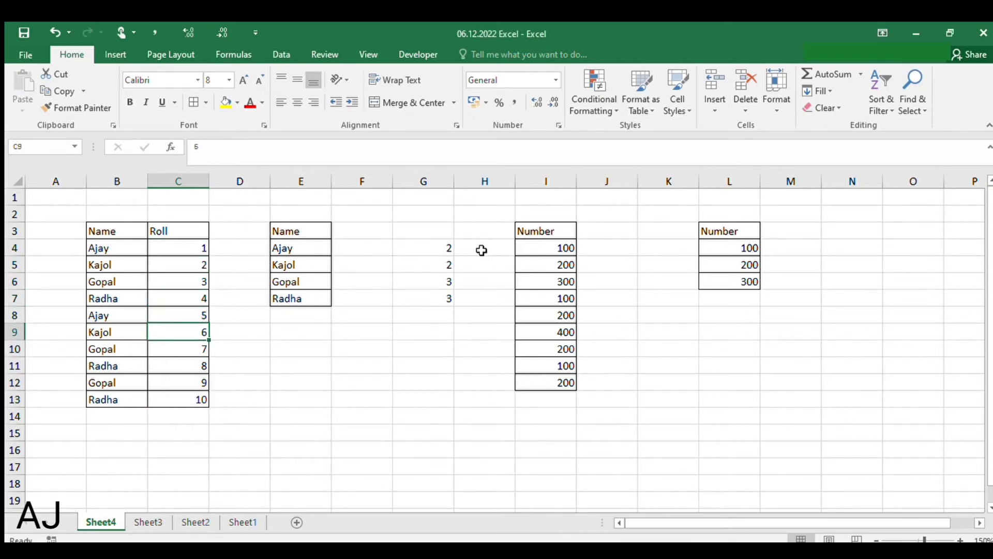
text(2)
key(Return)
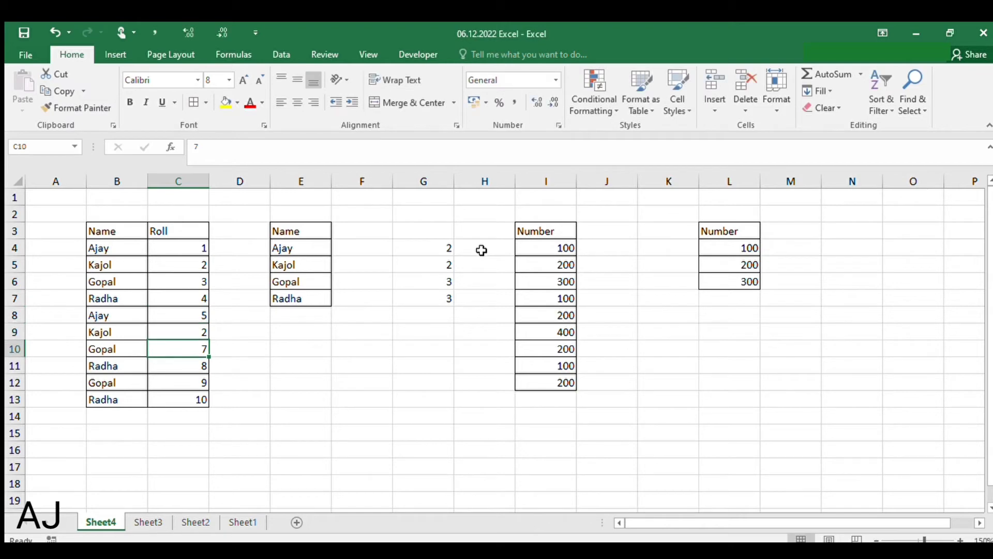
text(3)
key(Right)
Step: Enter the roll numbers 1, 2, 4 and 3 in F4:F7 beside the unique names
key(Right)
key(Right)
key(Up)
key(Up)
key(Up)
key(Up)
key(Up)
key(Up)
key(Up)
key(Up)
key(Up)
key(Down)
key(Down)
key(Down)
key(Down)
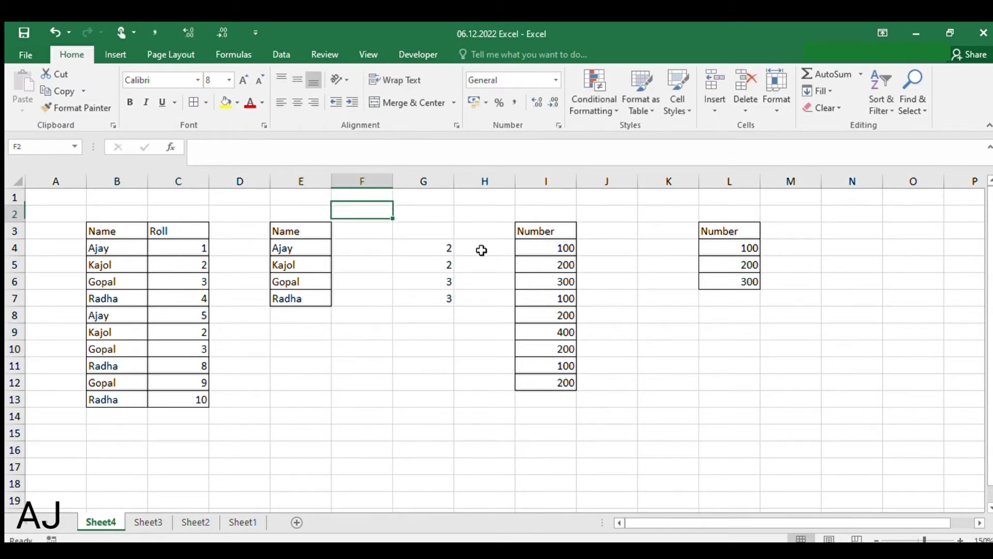
key(Down)
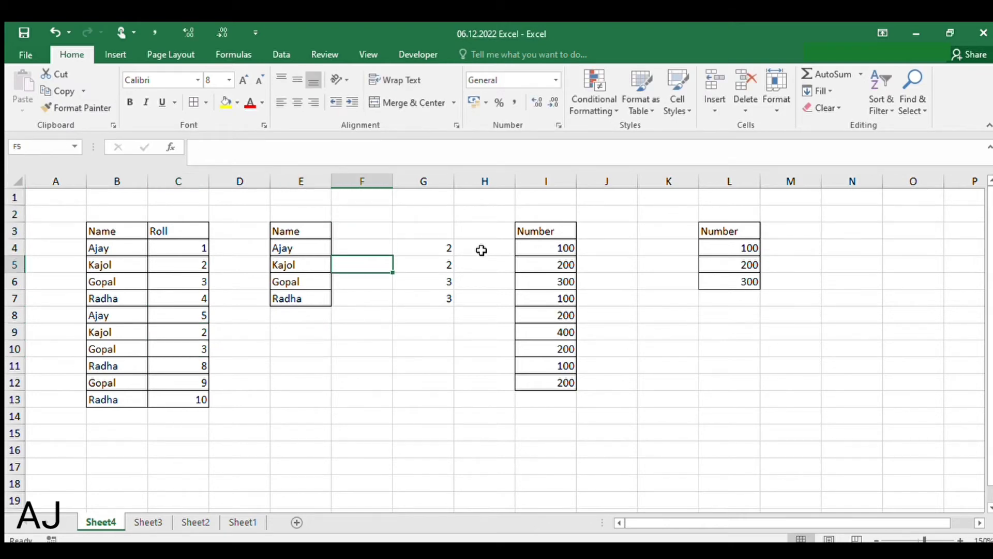
text(2)
key(Up)
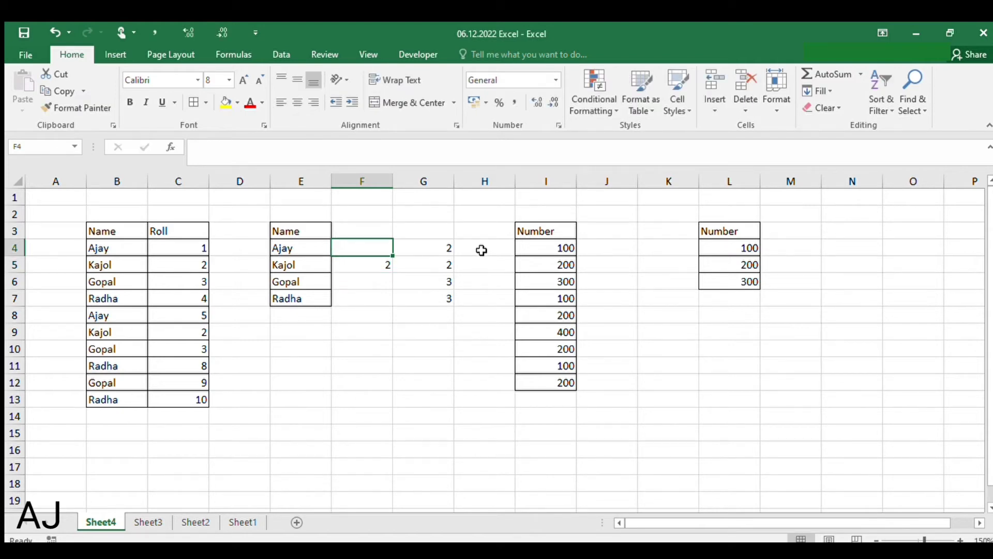
text(1)
key(Down)
key(Down)
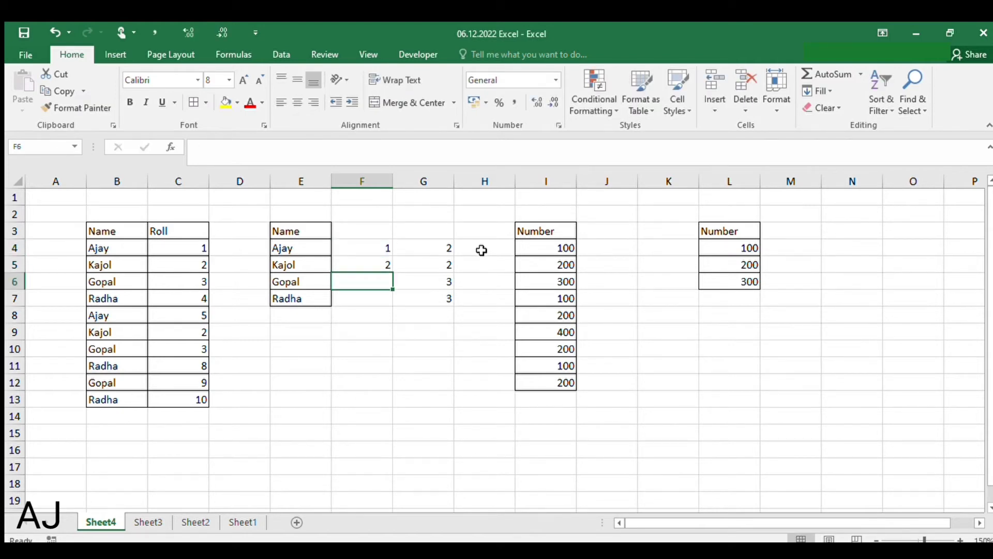
text(4)
key(Return)
text(3)
key(Right)
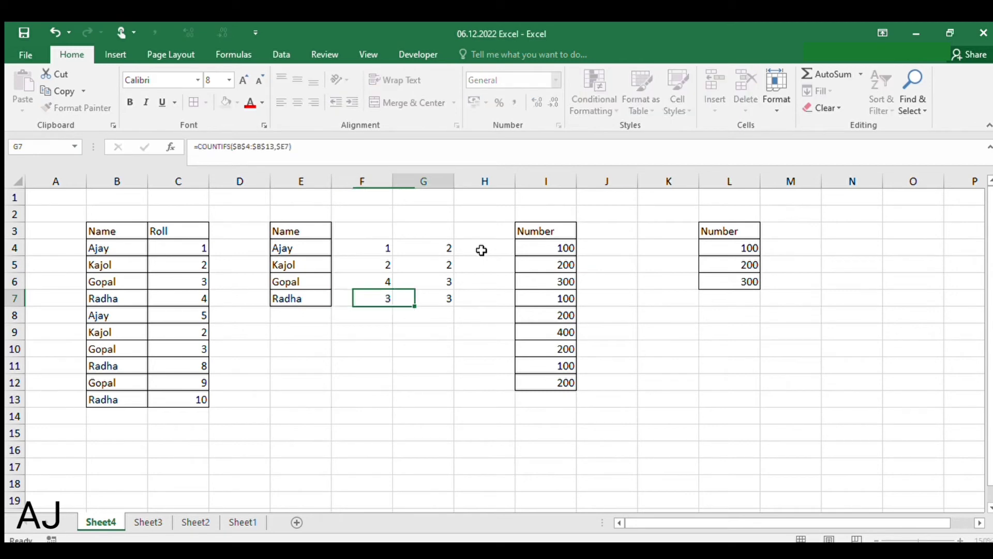
Step: Clear the COUNTIFS results from G4:G7
key(Up)
key(Up)
key(Up)
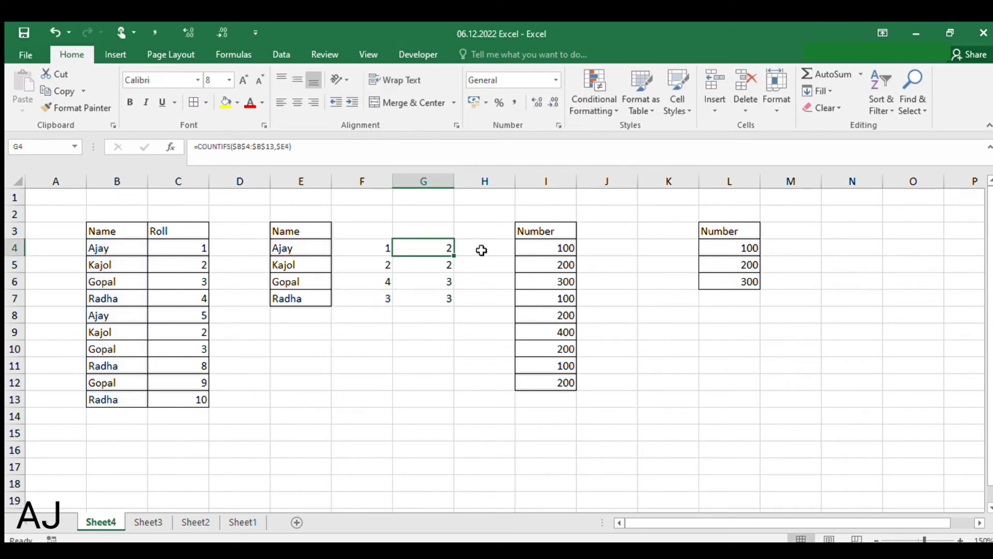
key(shift+Down)
key(shift+Down)
key(shift+Down)
key(Delete)
Step: Apply all borders to the roll numbers in F4:F7
key(Left)
key(shift+Down)
key(shift+Down)
key(shift+Down)
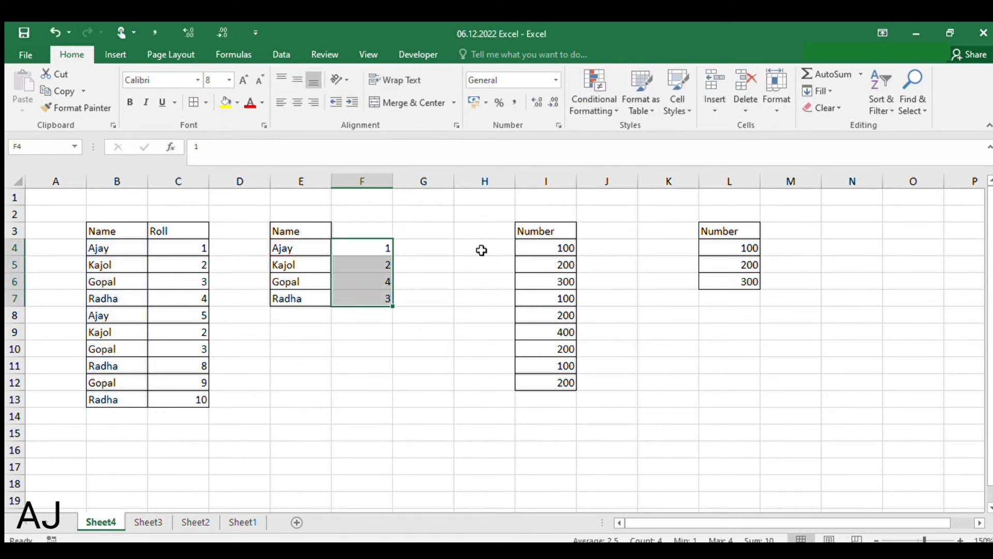
key(shift+Up)
key(shift+Up)
key(shift+Up)
key(Right)
key(Right)
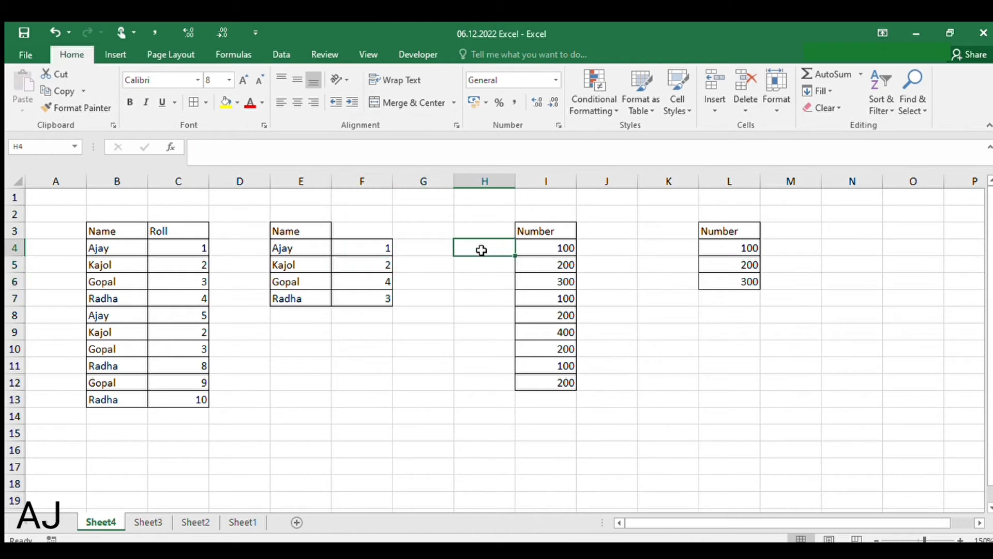
Step: Copy the Roll header from C3 into F3 above the second list's roll numbers
key(Left)
key(Left)
key(Up)
key(Left)
key(Left)
key(Left)
key(ctrl+c)
key(Right)
key(Right)
key(Right)
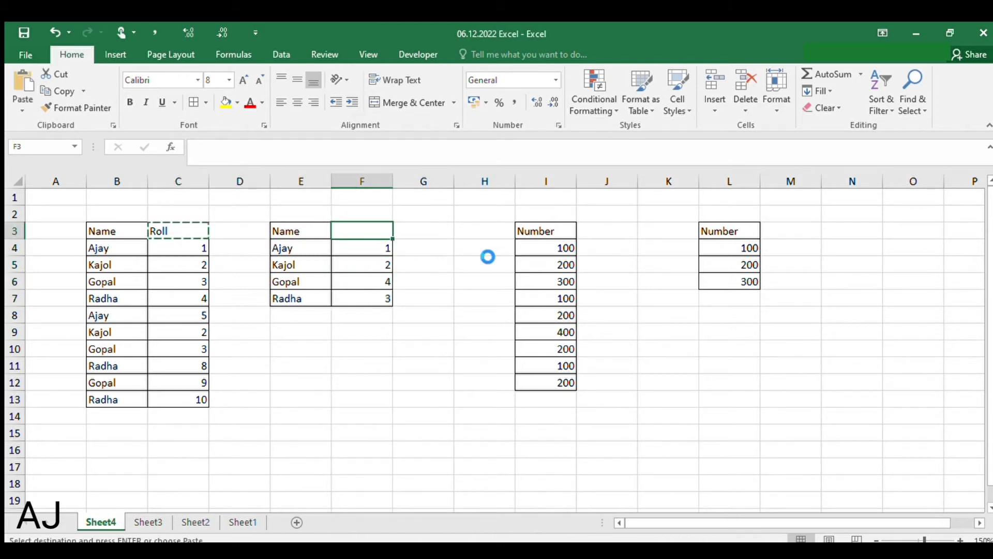
key(Return)
key(Right)
text(=cou)
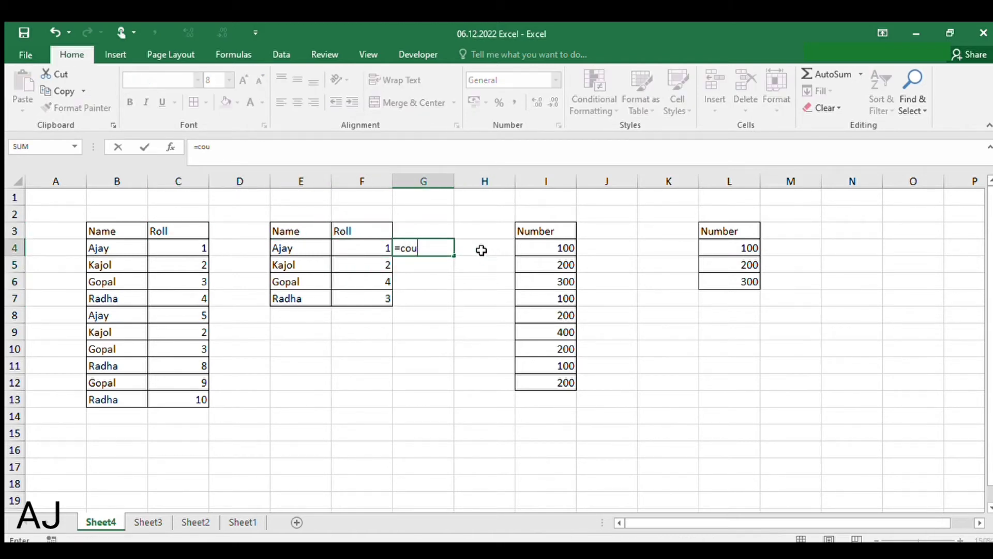
text(ni)
key(BackSpace)
text(tif)
key(Escape)
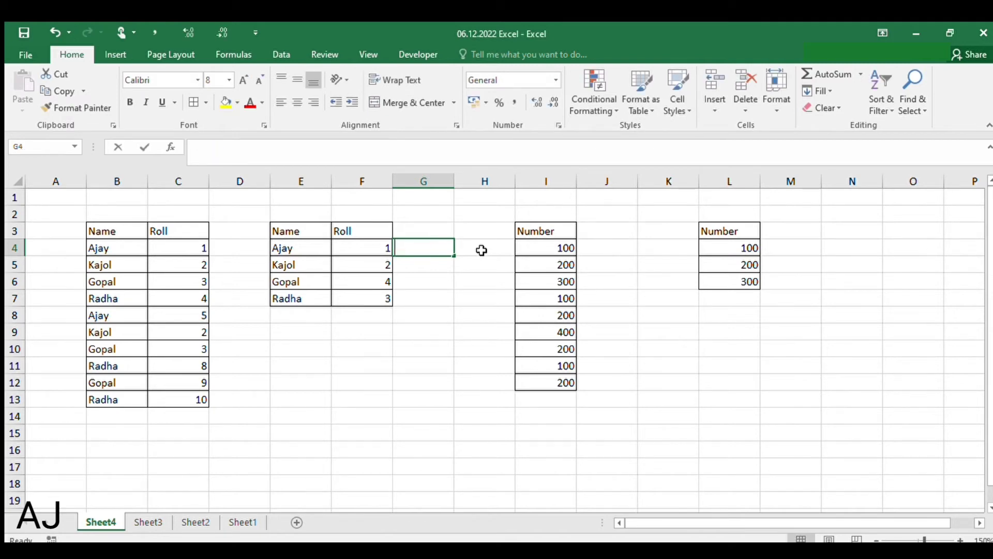
Step: Start a COUNTIFS formula in G4 with the name range $B$4:$B$13 and the criterion $E4
text(=coun)
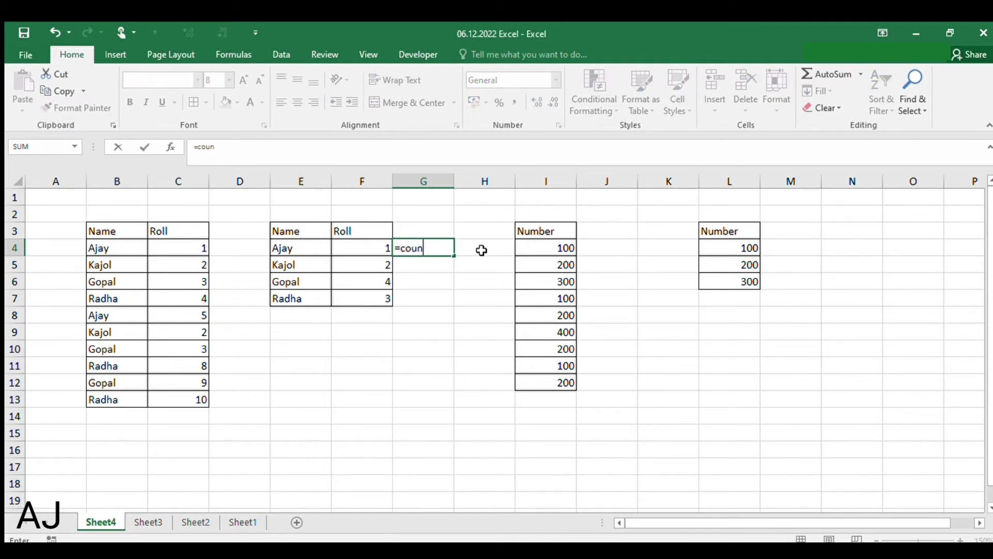
text(tifs)
key(Tab)
key(Left)
key(Left)
key(Left)
key(Left)
key(Left)
key(shift+Down)
key(shift+Down)
key(shift+Down)
key(shift+Down)
key(shift+Down)
key(shift+Down)
key(shift+Down)
key(shift+Down)
key(shift+Down)
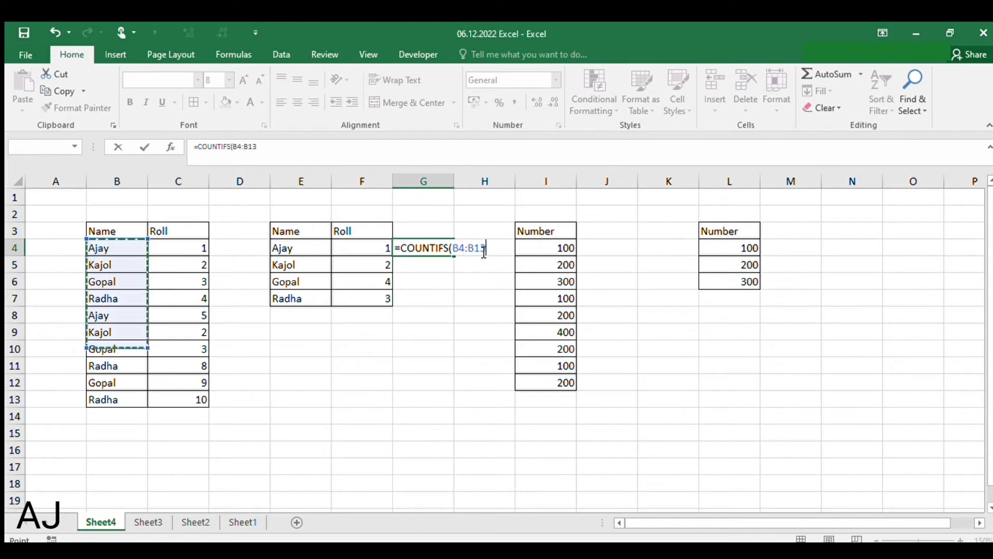
key(F4)
text(,)
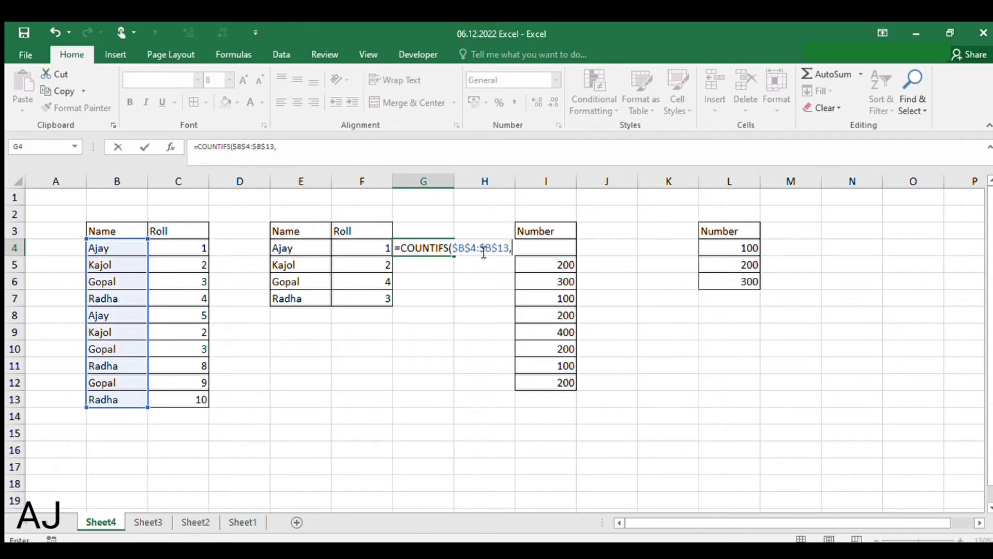
key(Left)
key(Left)
key(F4)
key(F4)
key(F4)
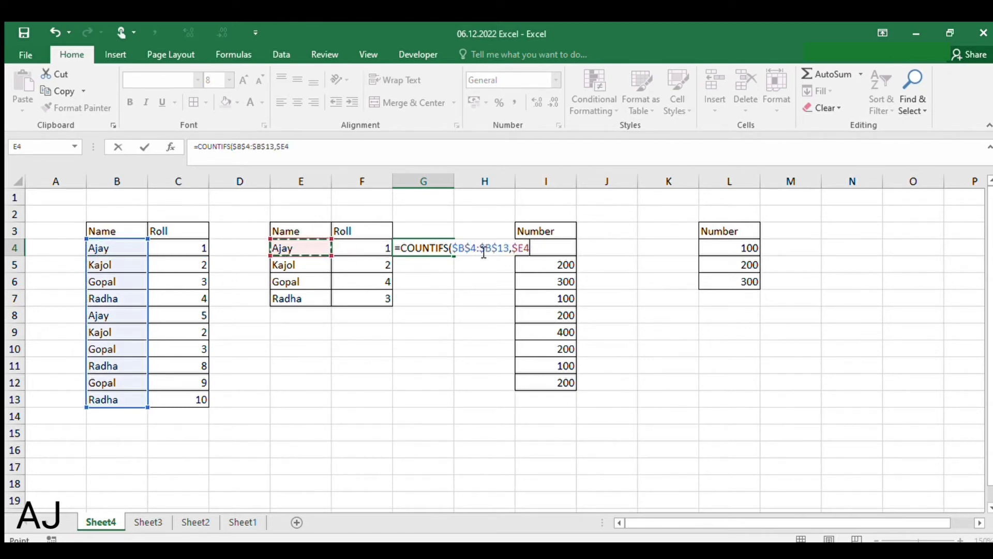
Step: Add the roll range $C$4:$C$13 with criterion $F4 and complete the COUNTIFS formula in G4
text(,)
key(Left)
key(Left)
key(Left)
key(Left)
key(ctrl+shift+Down)
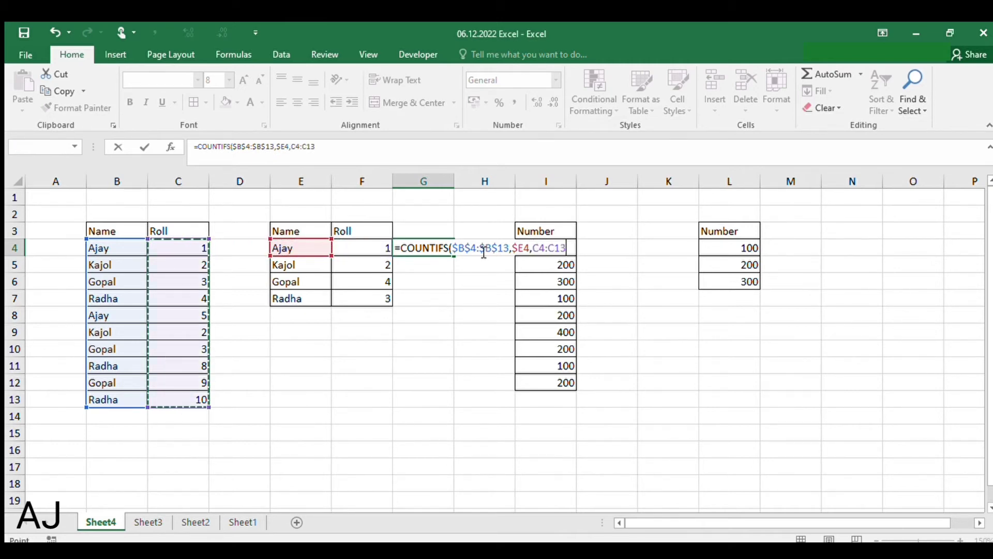
key(F4)
text(,)
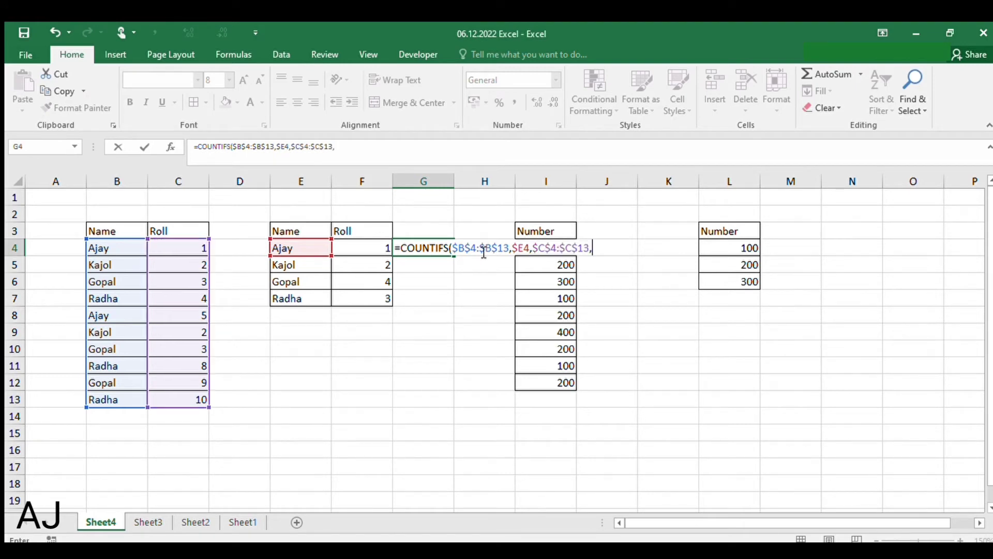
key(Left)
key(F4)
key(F4)
key(F4)
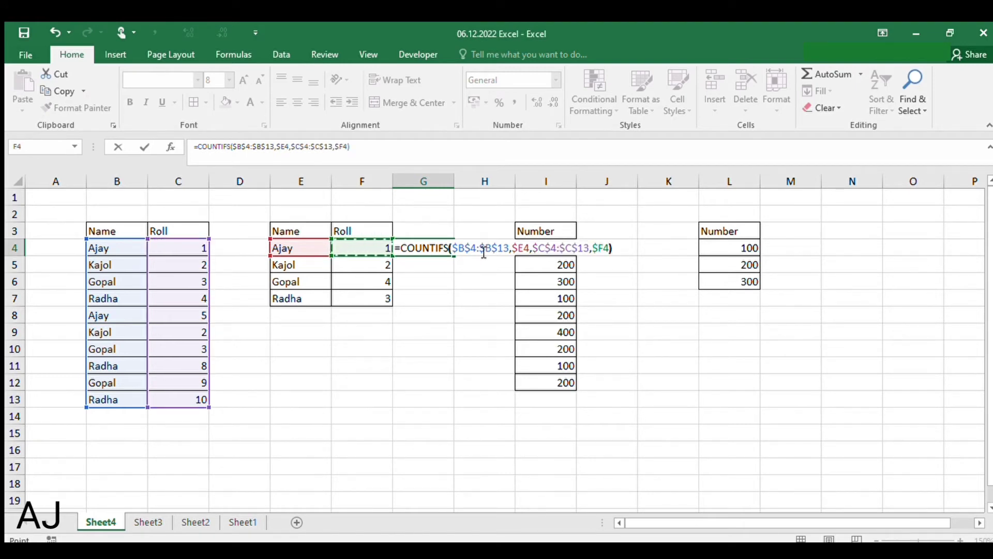
key(Return)
Step: Copy the COUNTIFS formula from G4 down through G7
key(Up)
key(ctrl+c)
key(shift+Down)
key(shift+Down)
key(shift+Down)
key(Return)
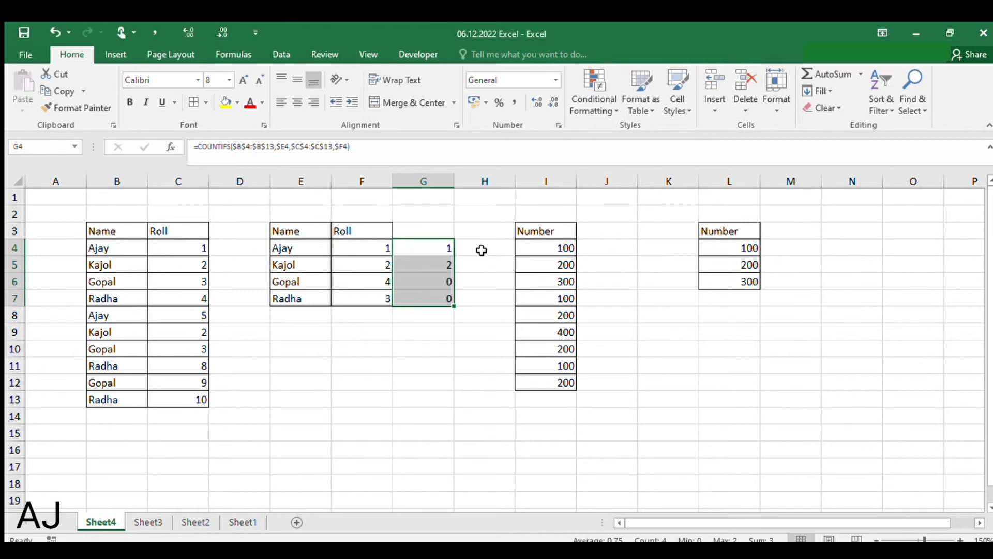
Step: Examine the COUNTIFS formula in G4 together with its name and roll criteria in E4:F4
key(Down)
key(Down)
key(Up)
key(Up)
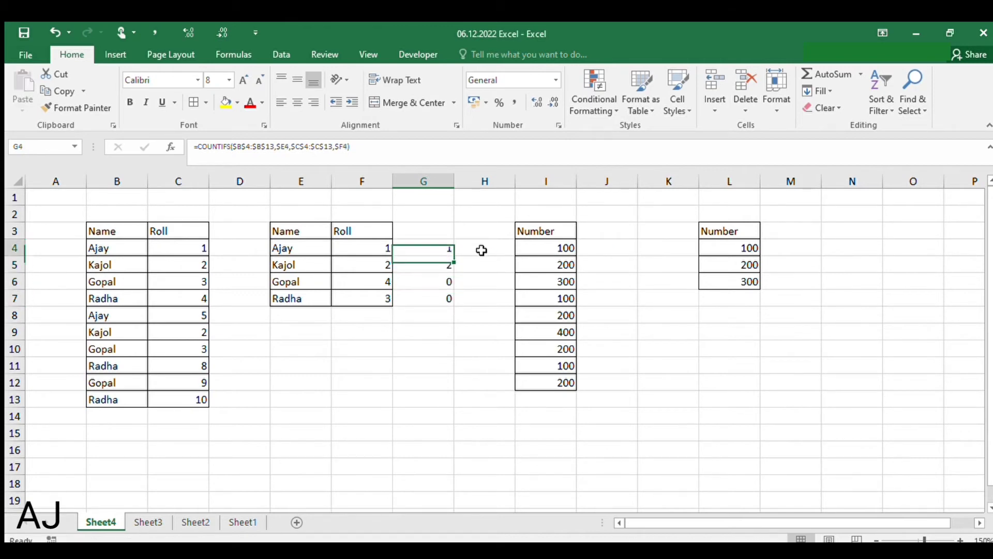
key(Left)
key(Left)
key(shift+Right)
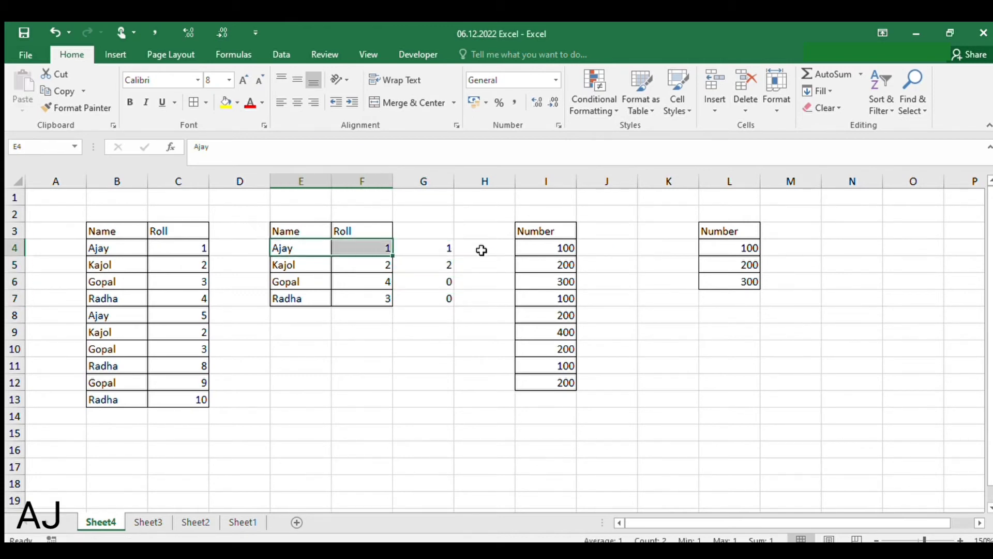
key(Right)
key(Right)
key(F2)
key(Escape)
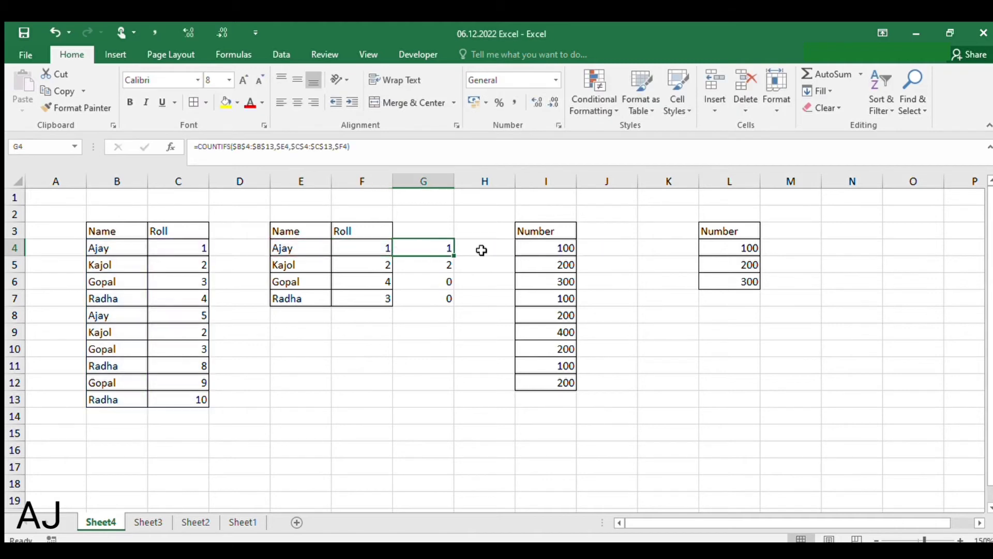
Step: Examine the copied COUNTIFS formulas in G5:G7 and the cells they reference
key(Down)
key(Left)
key(Left)
key(Right)
key(Right)
key(F2)
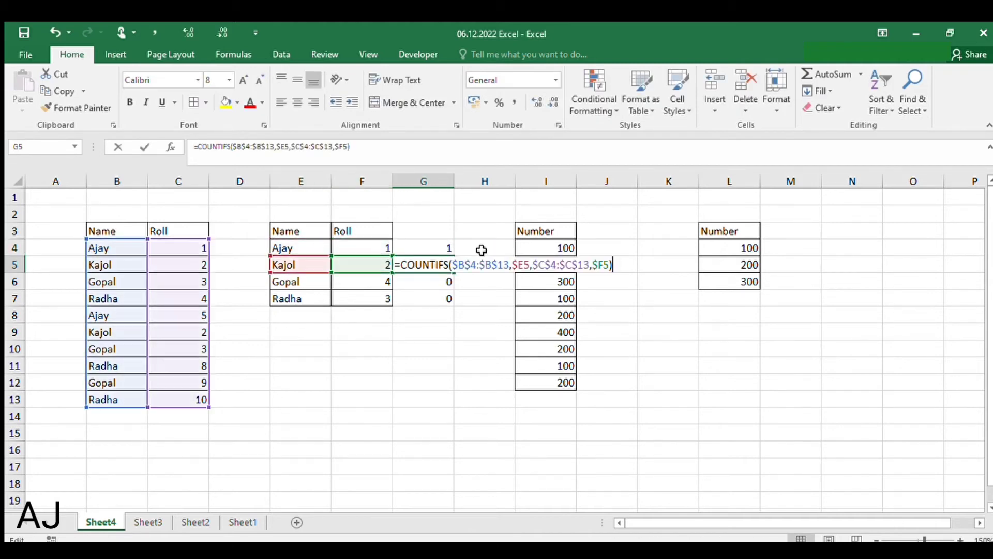
key(Escape)
key(F2)
key(Escape)
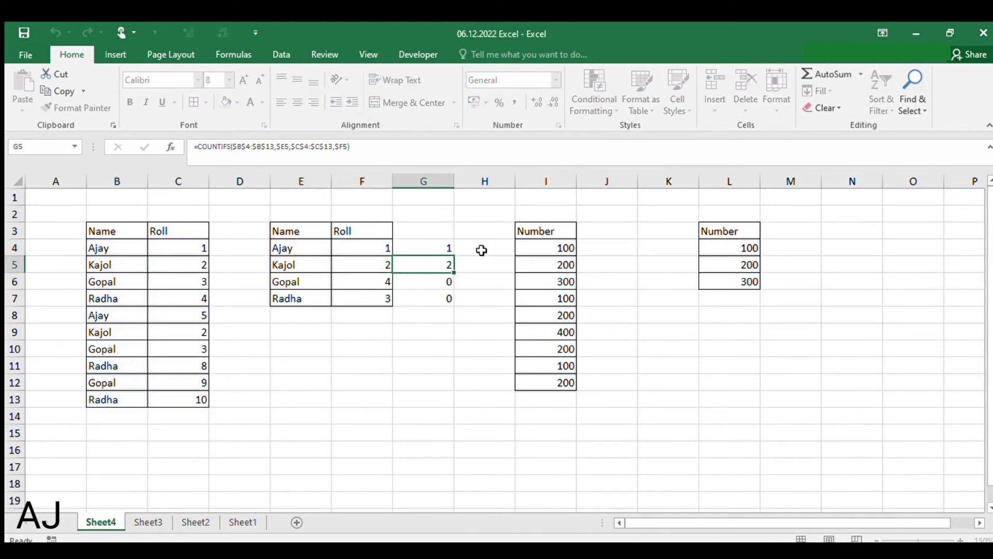
key(Down)
key(F2)
key(Escape)
key(Down)
key(F2)
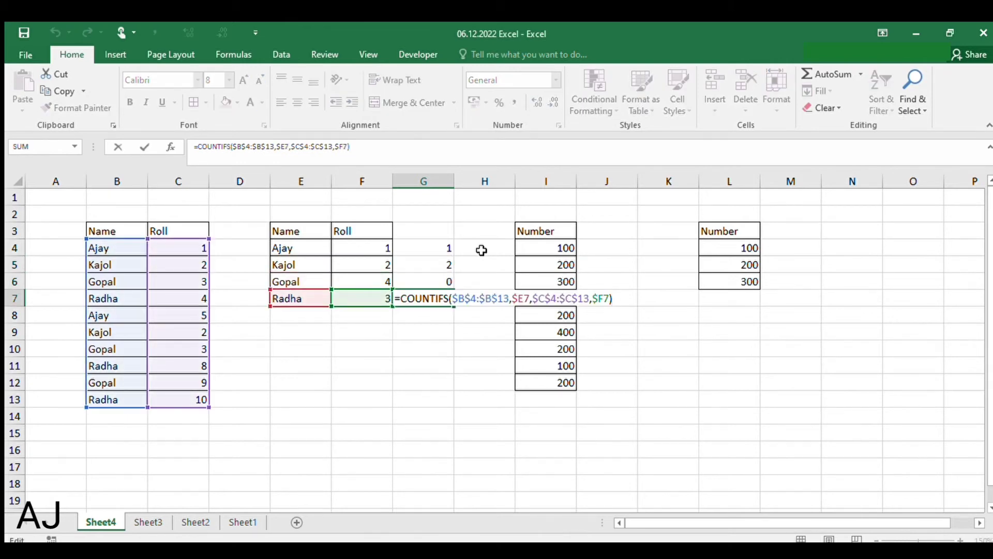
key(Escape)
Step: Change the roll number in F7 to 10
key(Left)
text(9)
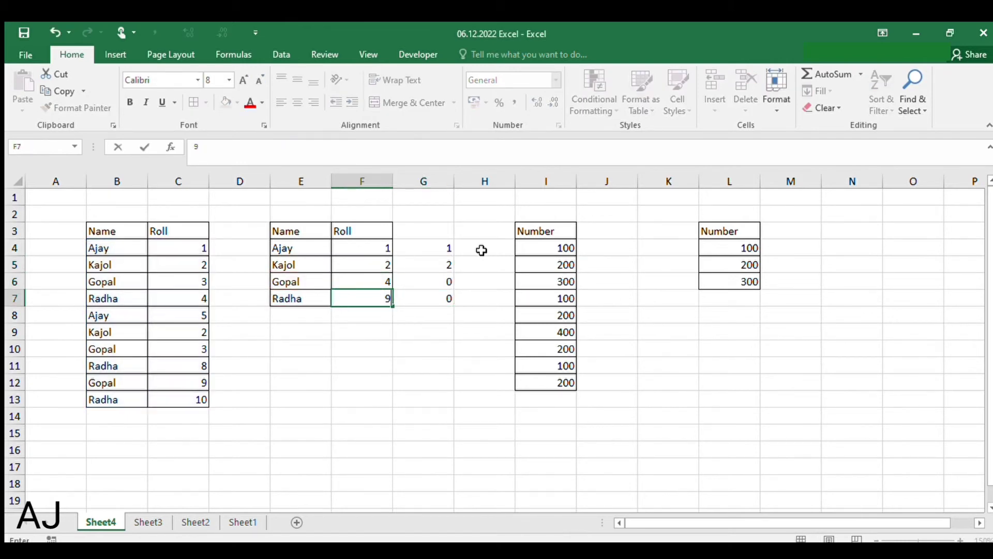
key(BackSpace)
text(10)
key(Return)
Step: Compare the roll entries in the source list with the COUNTIFS results in column G
key(Up)
key(Left)
key(Left)
key(Left)
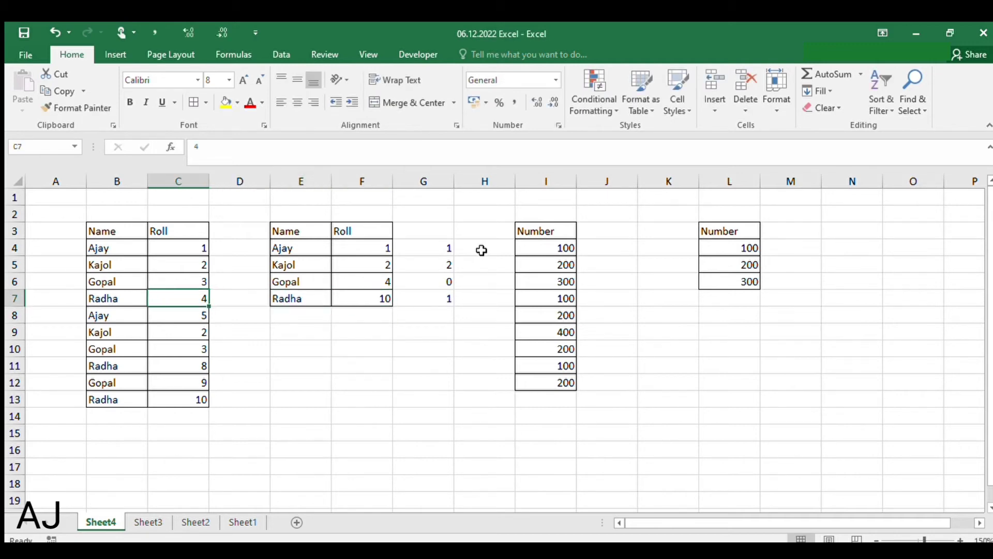
key(ctrl+Down)
key(Up)
key(Up)
key(Up)
key(ctrl+Up)
key(Right)
key(Right)
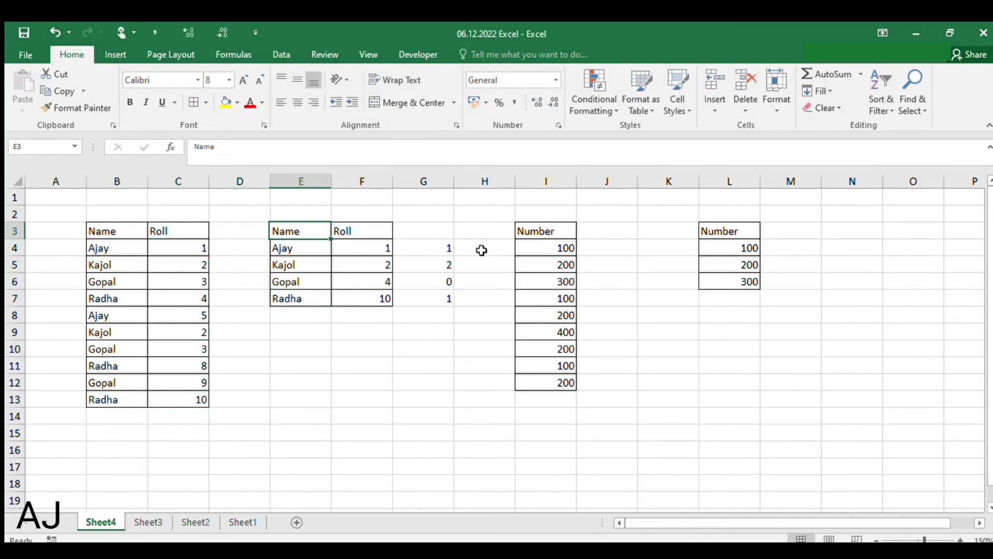
key(Right)
key(Right)
key(Down)
key(Down)
key(Up)
key(Down)
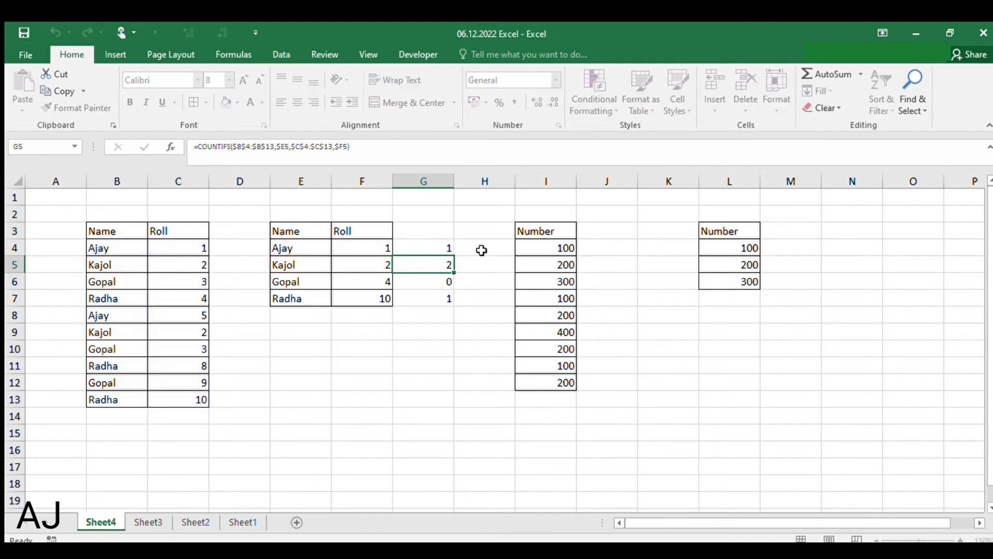
key(Down)
key(Up)
key(Up)
Step: Insert two blank columns between the COUNTIFS results in column G and the first Number list
key(Right)
key(ctrl+space)
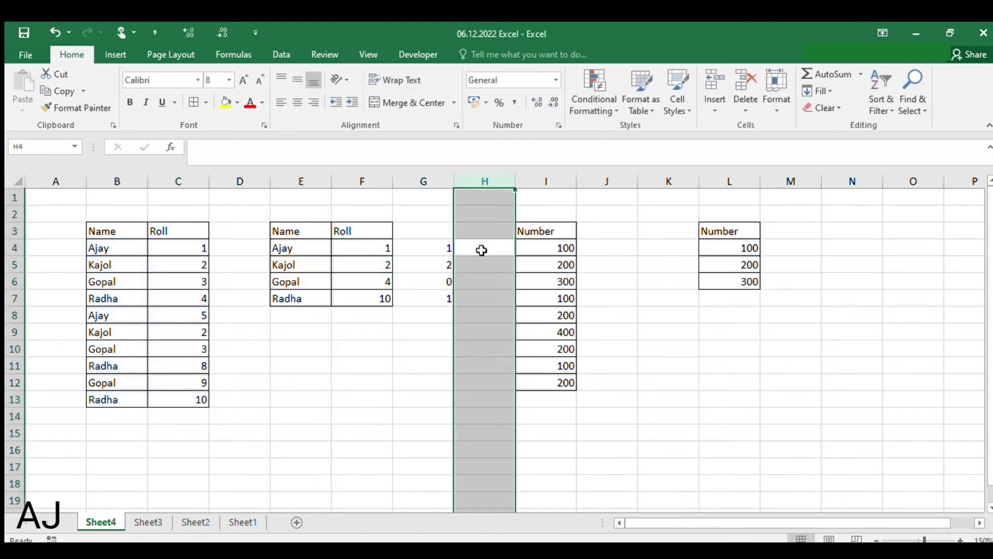
key(ctrl+shift+plus)
key(Right)
key(Left)
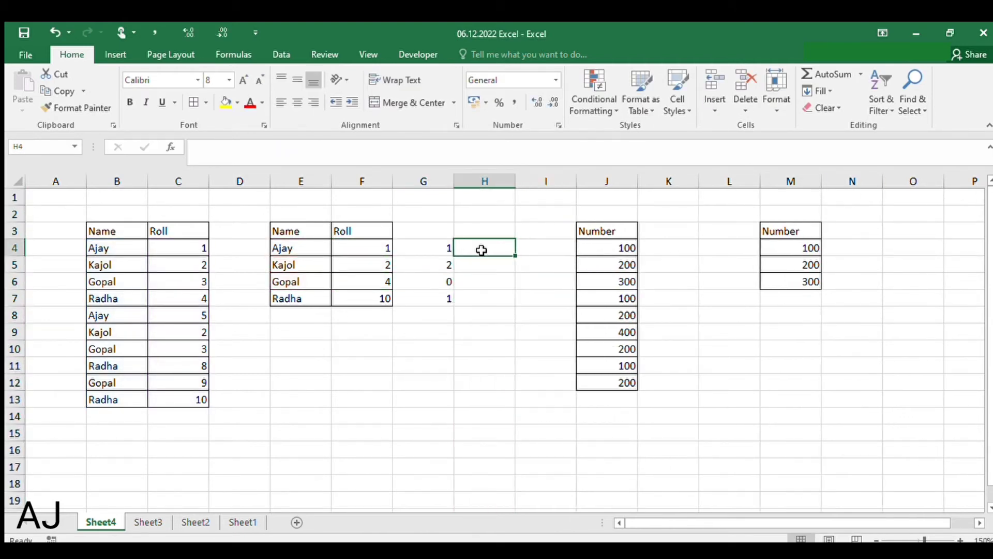
key(Right)
key(Left)
key(Right)
key(ctrl+space)
key(ctrl+shift+plus)
key(Right)
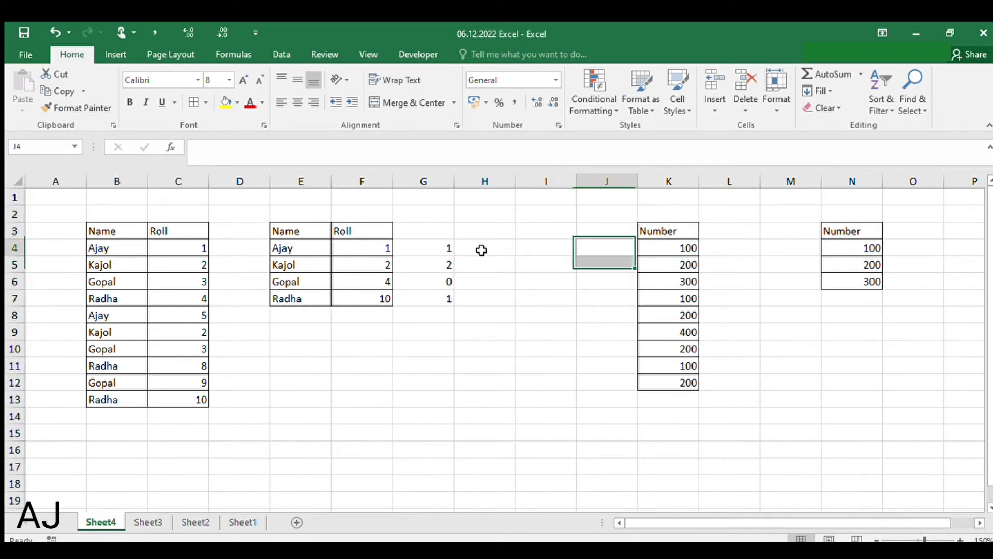
Step: Look through the values of the first Number list in K4:K12
key(Right)
key(ctrl+shift+Down)
key(Left)
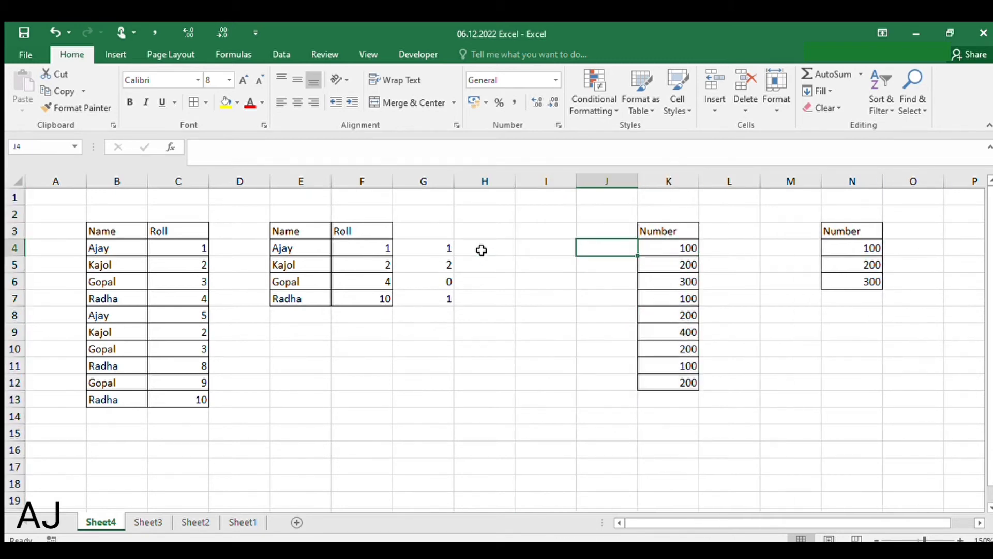
key(Left)
key(Right)
key(Right)
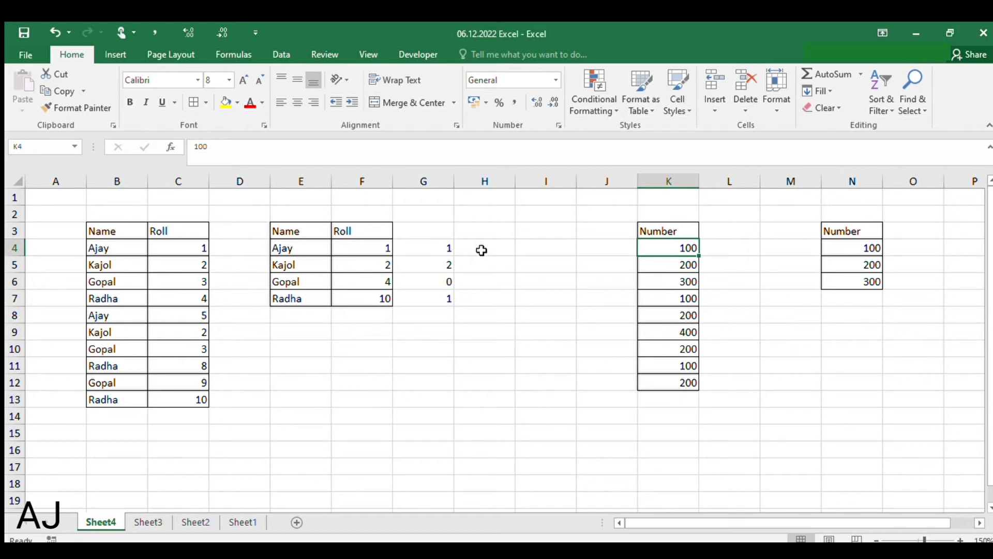
key(Down)
key(Down)
key(Down)
key(Down)
key(Down)
key(Down)
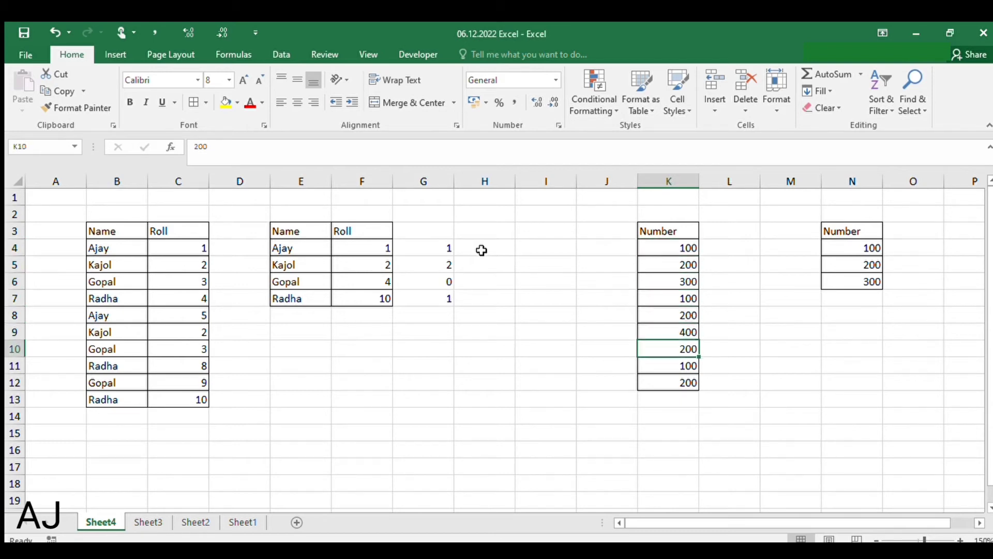
Step: Start a COUNTIFS formula in I4 with the absolute criteria range $K$4:$K$12
key(Left)
key(Left)
key(Up)
key(Up)
key(Up)
key(Up)
key(Up)
key(Up)
key(Up)
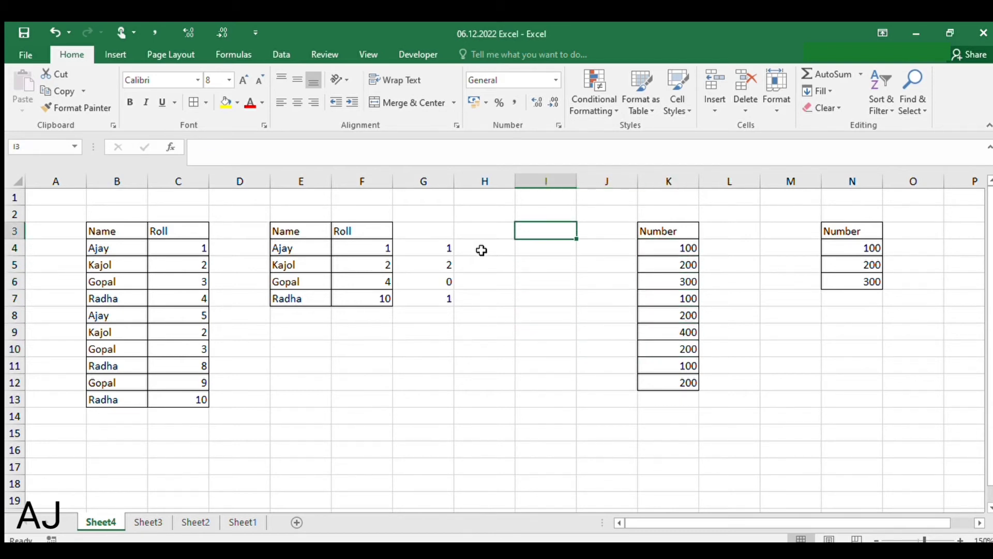
key(Down)
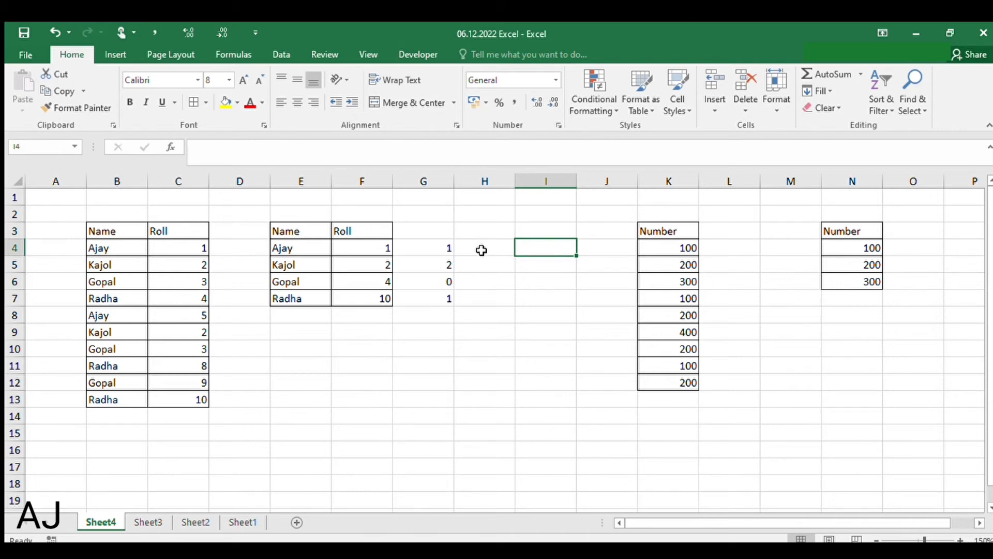
text(=)
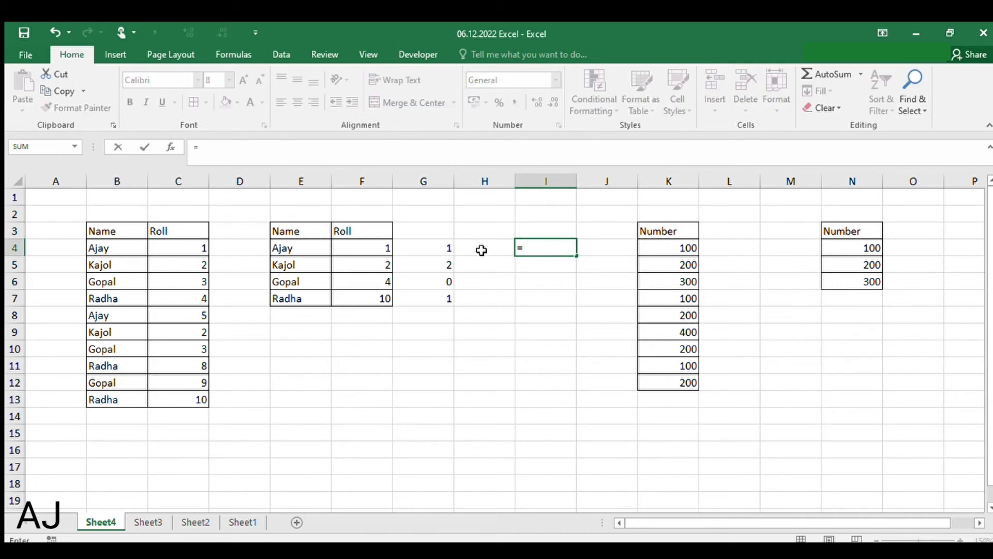
text(countifs)
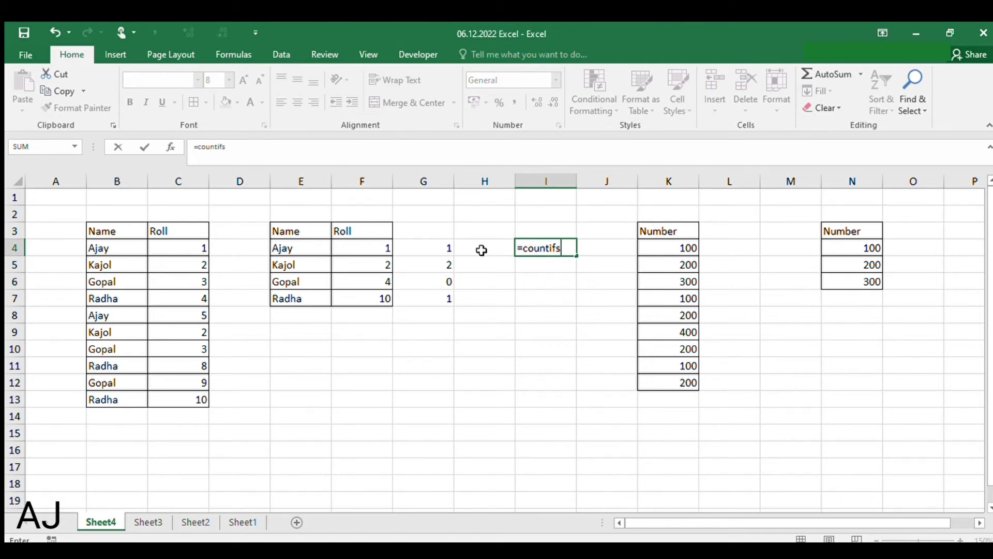
key(Tab)
key(Right)
key(Right)
key(ctrl+shift+Down)
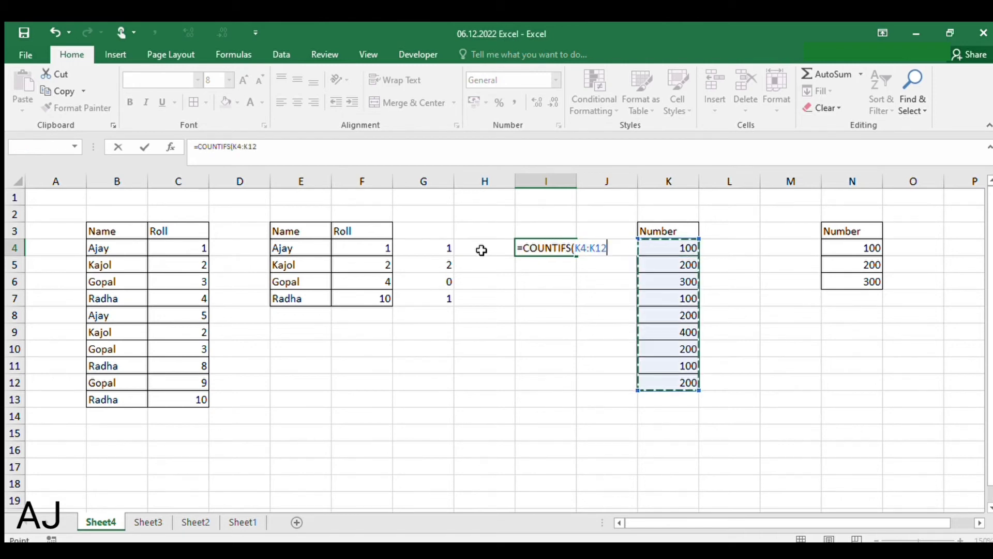
key(F4)
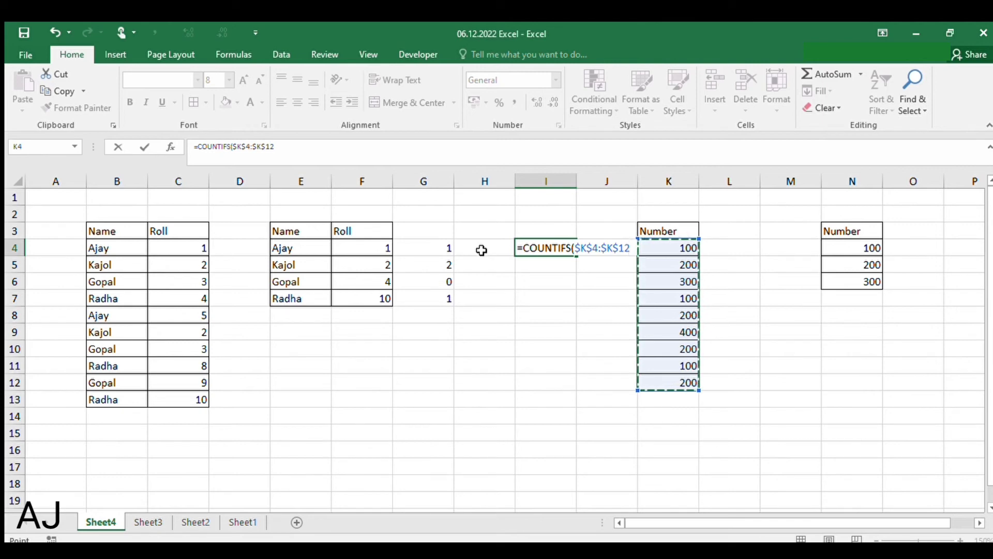
Step: Complete the COUNTIFS formula in I4 with the criterion ">"&100 to count numbers greater than 100
text(,)
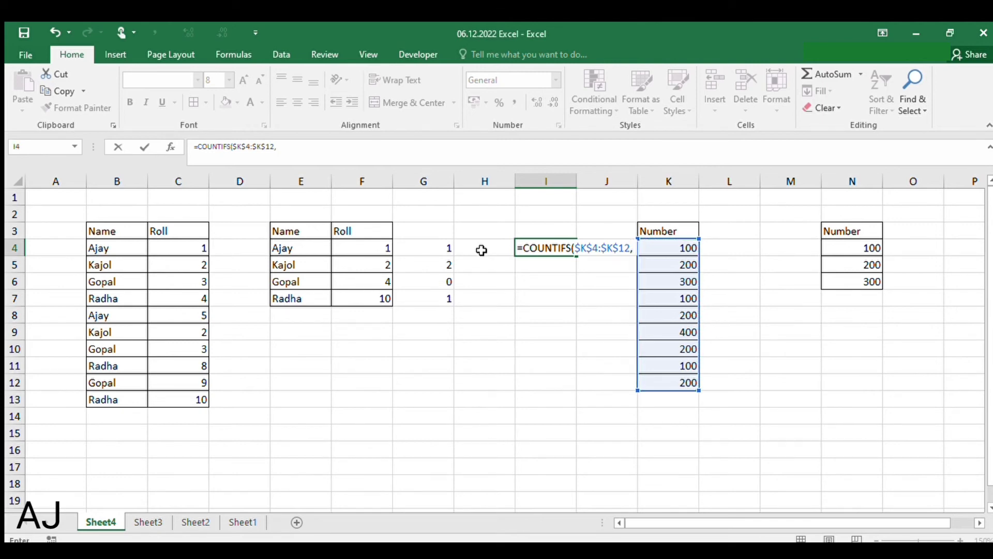
text(">"&)
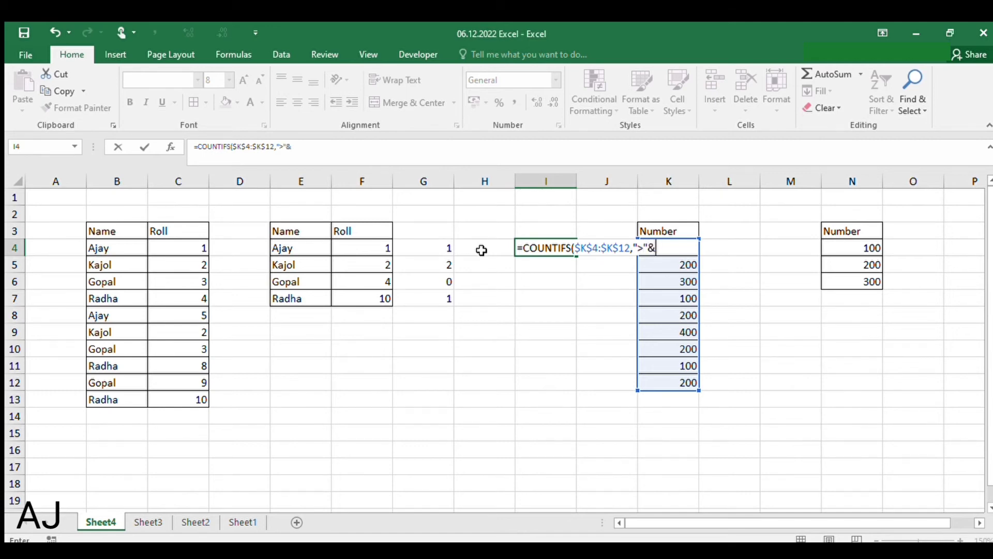
text(12,">"&100kkckajk)
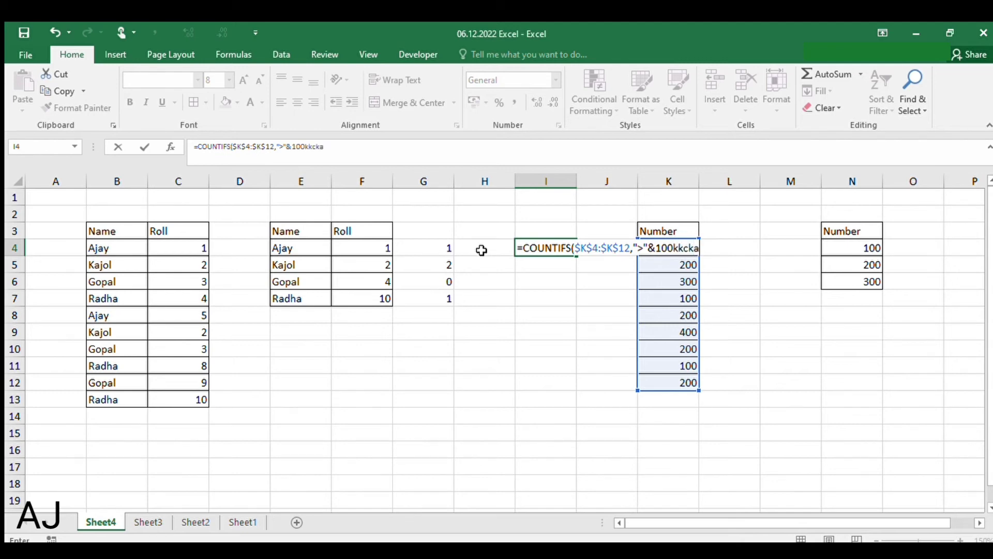
key(BackSpace)
key(BackSpace)
key(BackSpace)
click(482, 250)
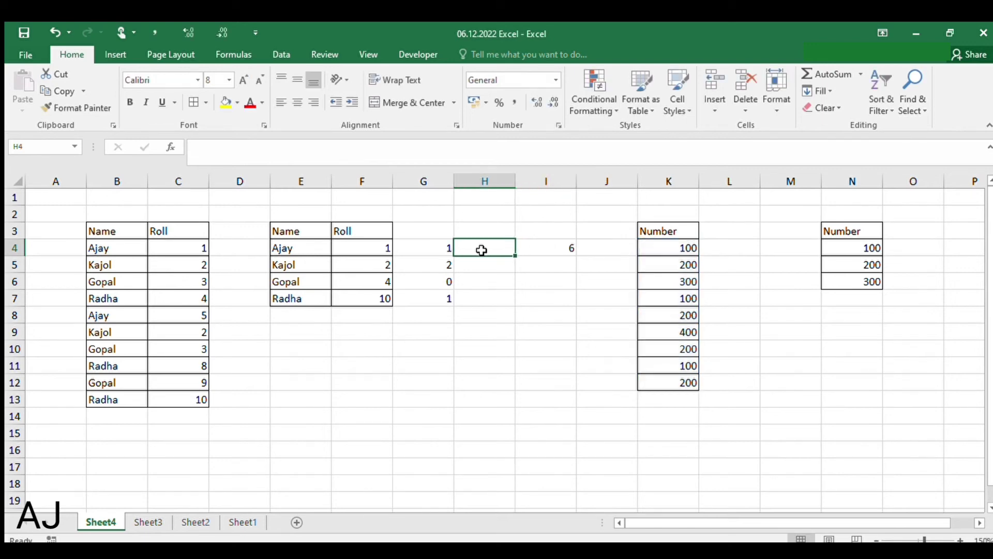
Step: Review the COUNTIFS formula in I4 and check its result against the values in K4:K12 that exceed 100
key(Right)
text(2)
key(Escape)
key(F2)
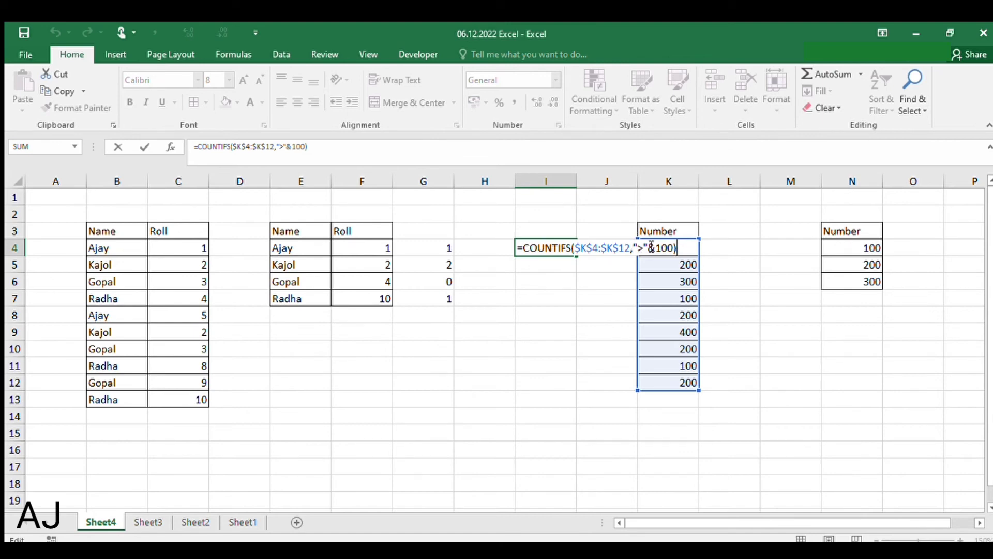
key(Return)
key(Right)
click(690, 248)
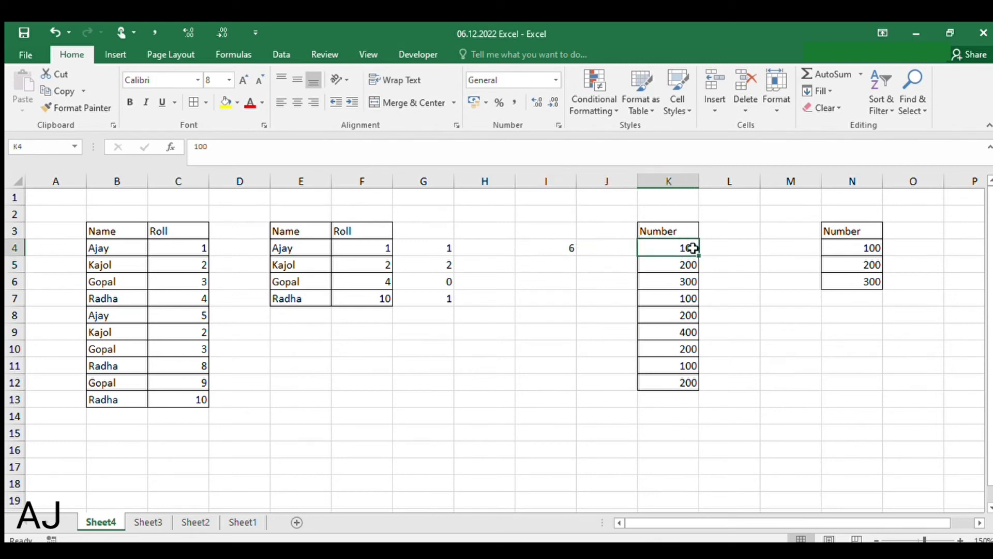
click(690, 266)
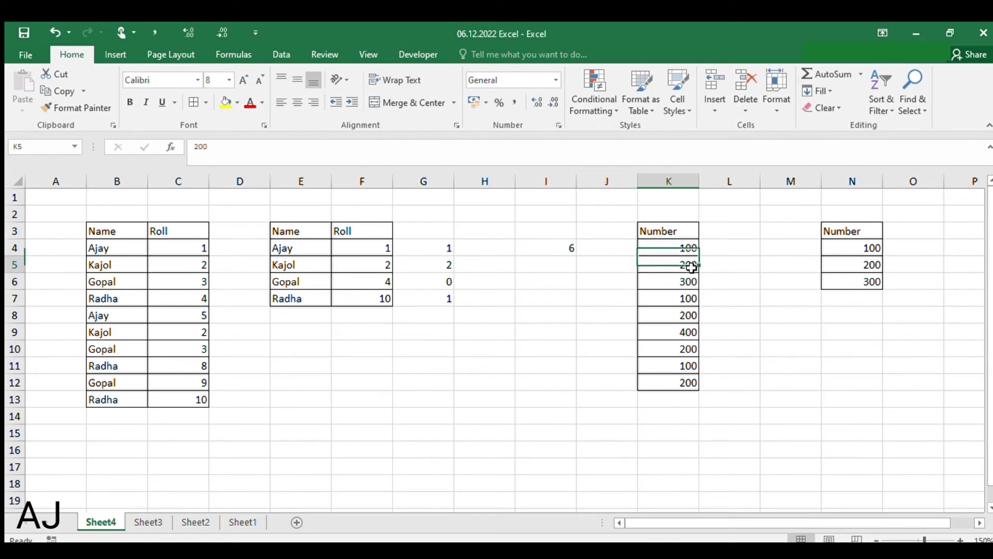
click(687, 284)
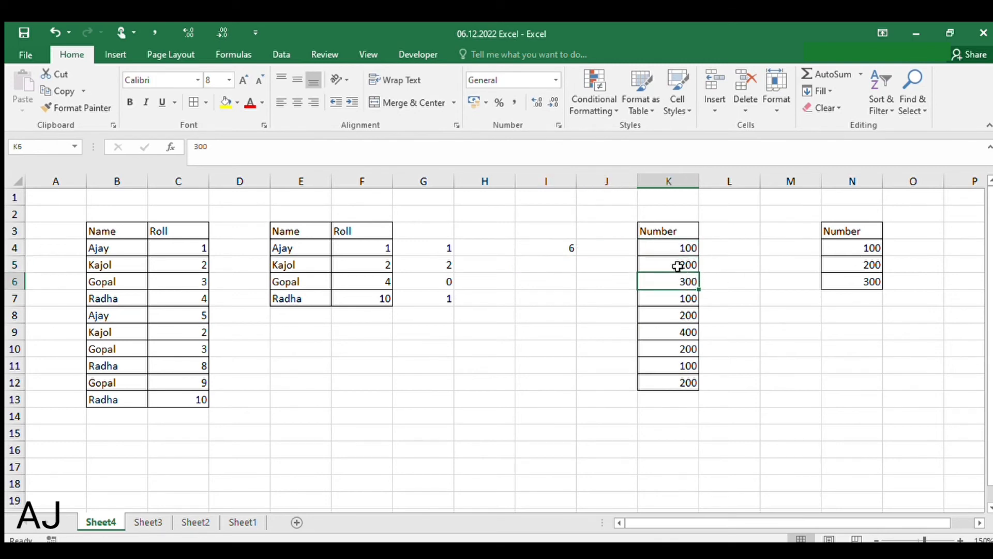
click(678, 265)
click(669, 281)
click(665, 313)
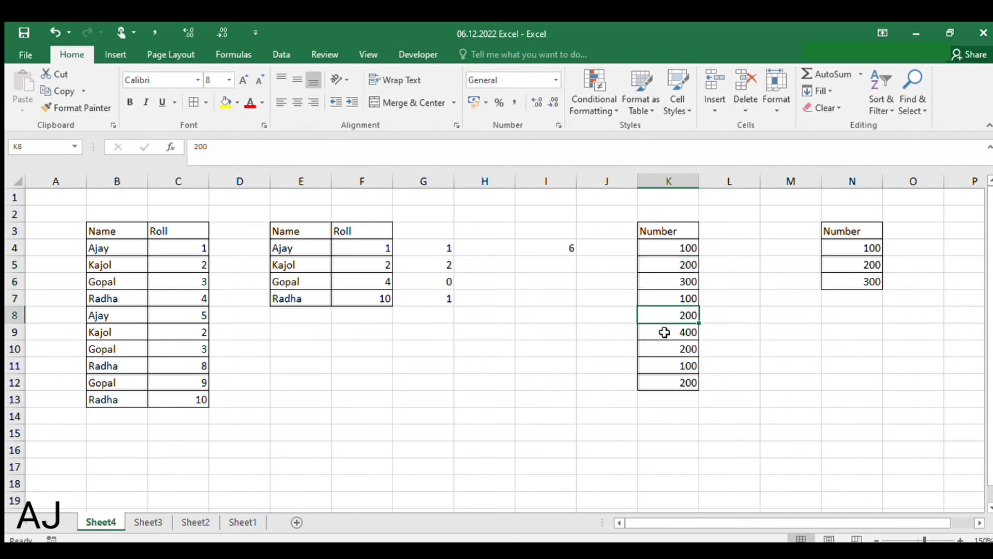
click(661, 333)
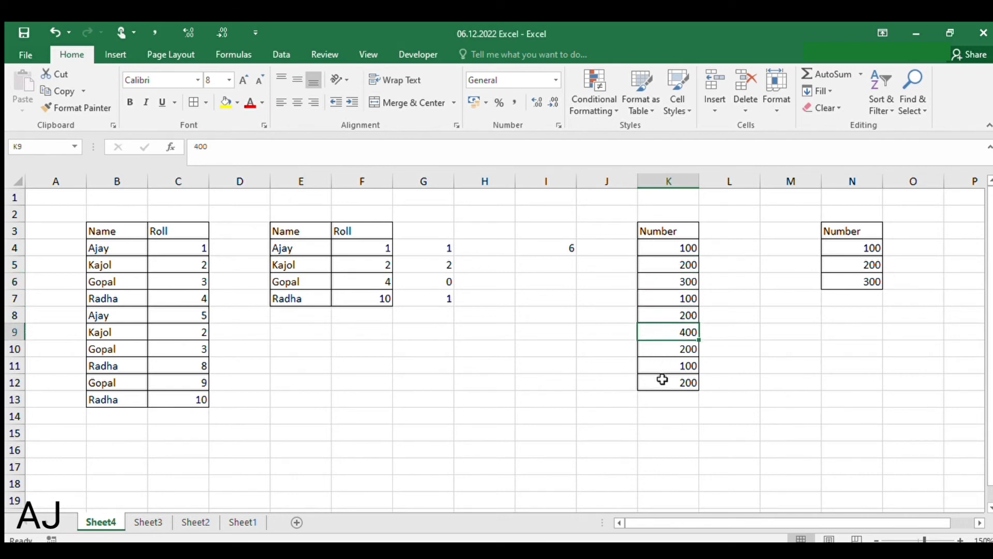
click(661, 350)
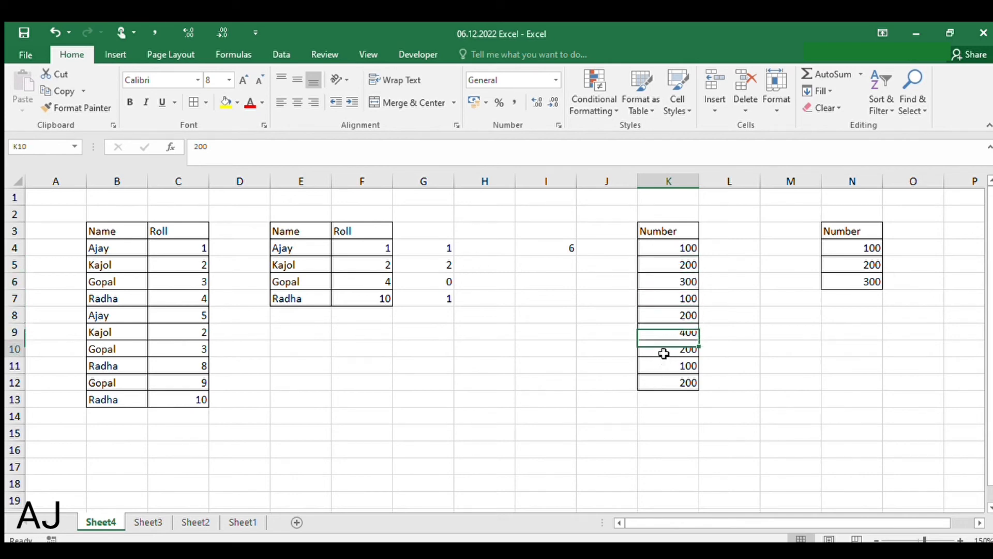
click(567, 237)
double_click(559, 252)
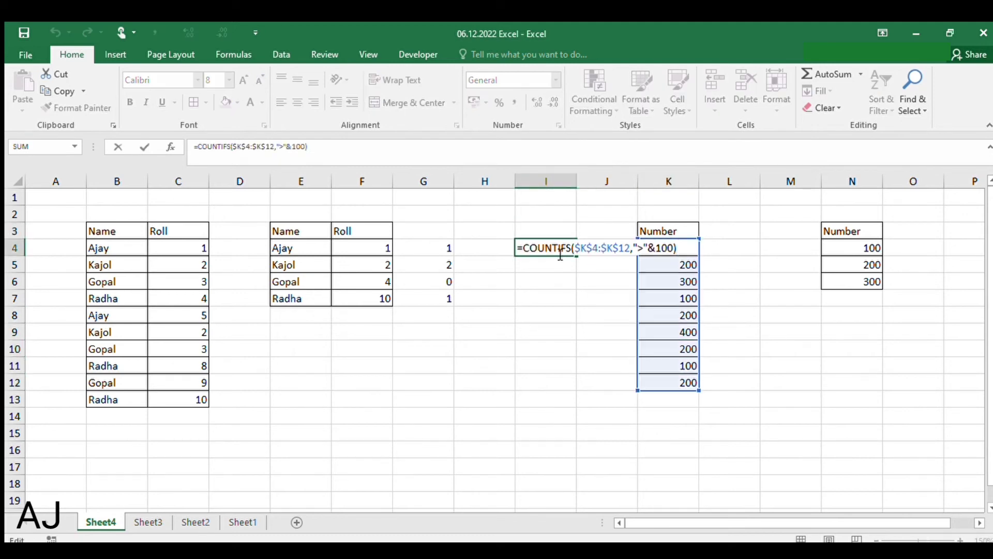
key(Escape)
key(Right)
key(Right)
key(Down)
key(Up)
key(Left)
key(Left)
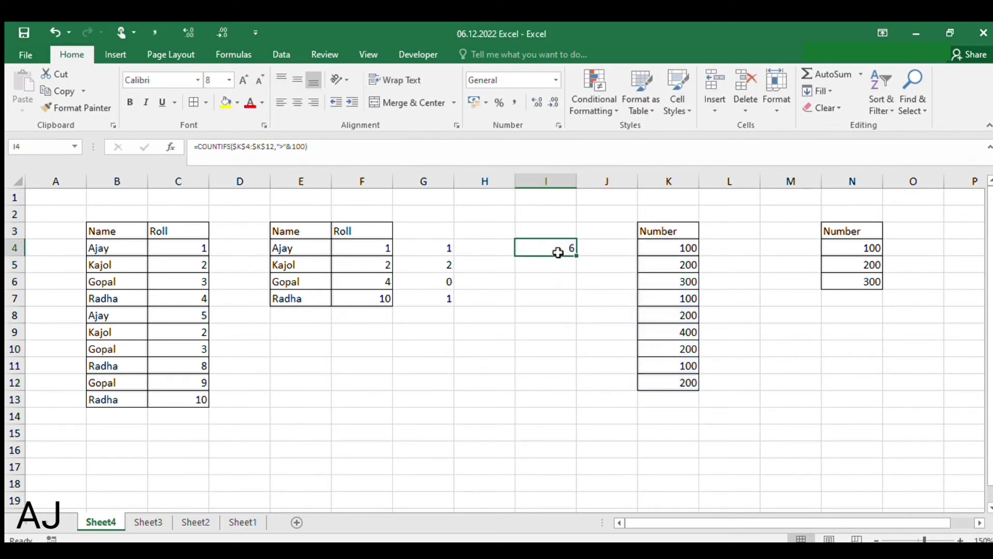
Step: Insert a blank column directly before the first Number list
key(Right)
key(Right)
key(Left)
key(Right)
key(ctrl+shift+Down)
key(ctrl+c)
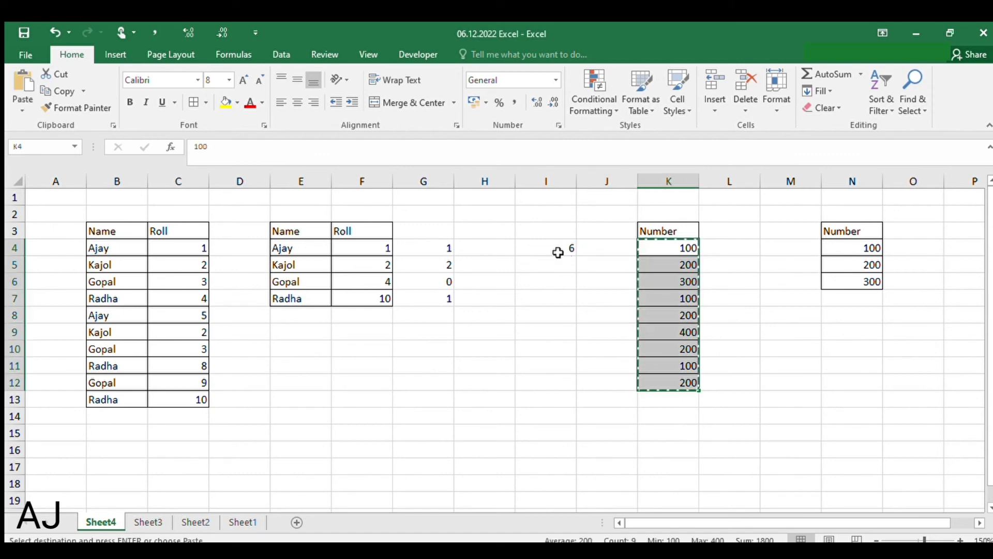
key(Up)
key(ctrl+space)
key(ctrl+shift+plus)
Step: Copy the Number list with its header from L3:L12 into the blank column K, starting at K3
key(Right)
key(ctrl+shift+Down)
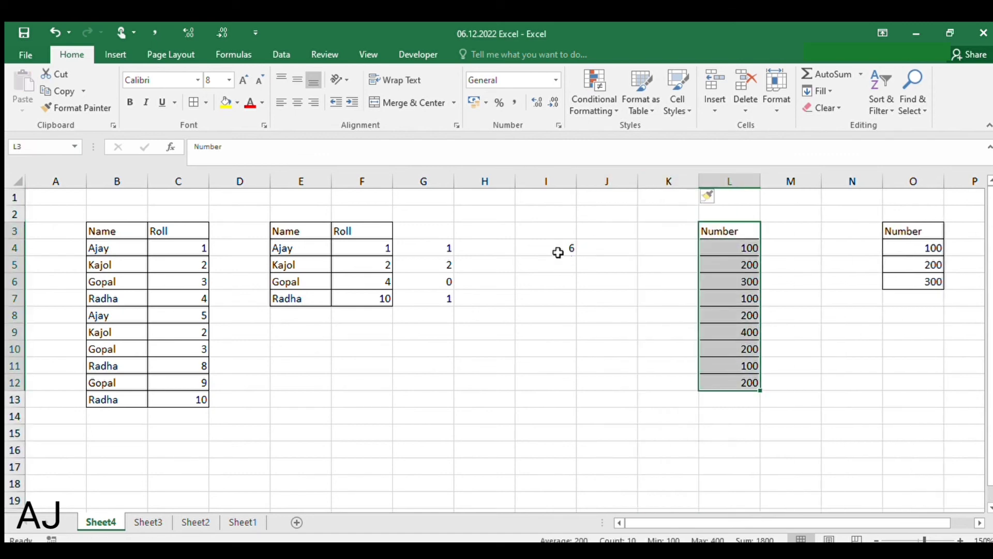
key(ctrl+c)
key(Left)
key(Return)
Step: Make three values in the copied Number list negative: -100 in K4, -300 in K6 and -400 in K9
key(Down)
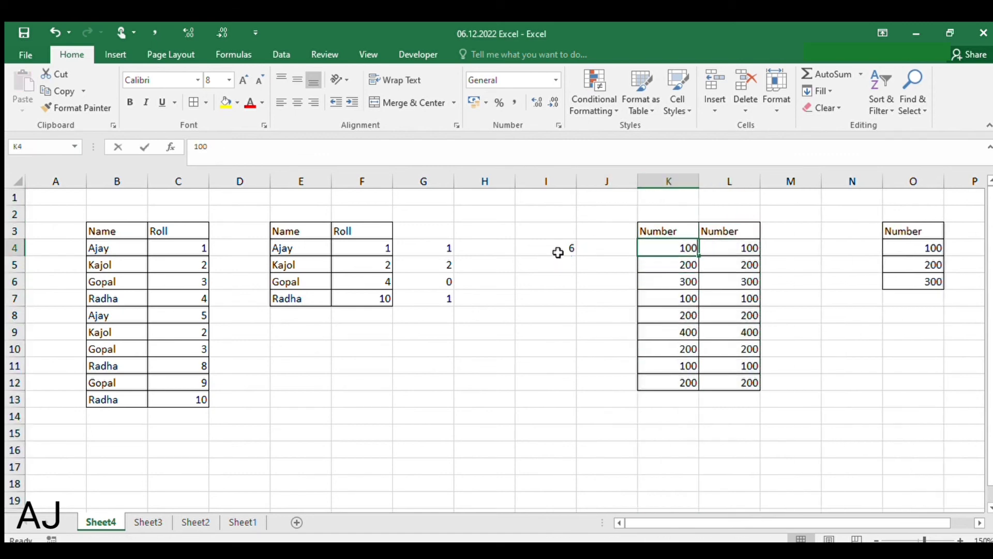
key(F2)
text(-)
key(Return)
key(Down)
key(Down)
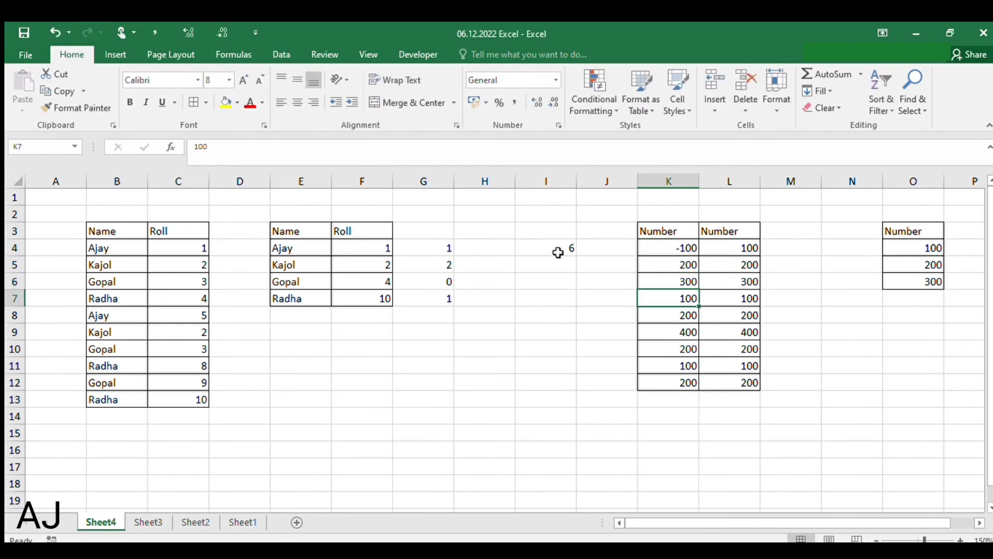
key(Up)
key(F2)
text(-)
key(Return)
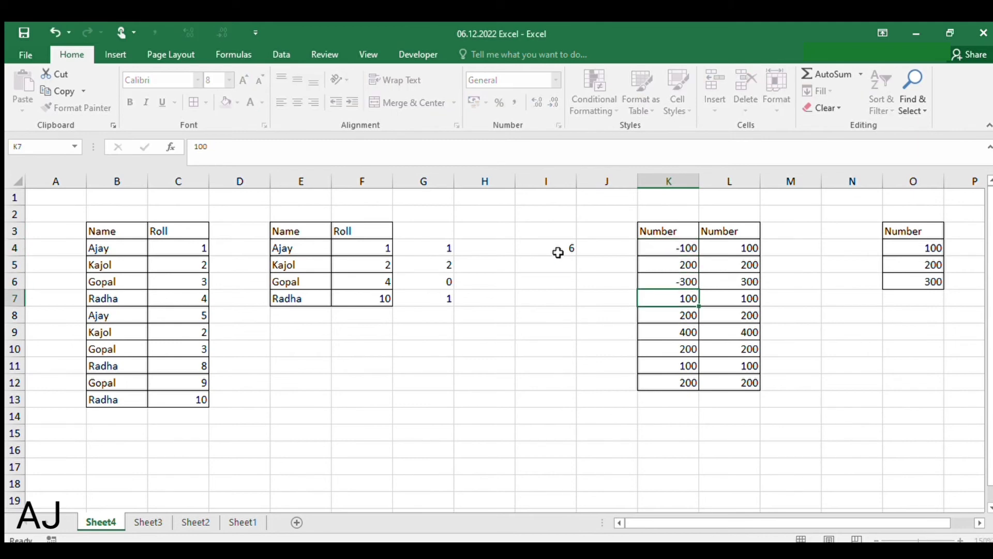
key(Down)
key(Down)
key(F2)
text(-)
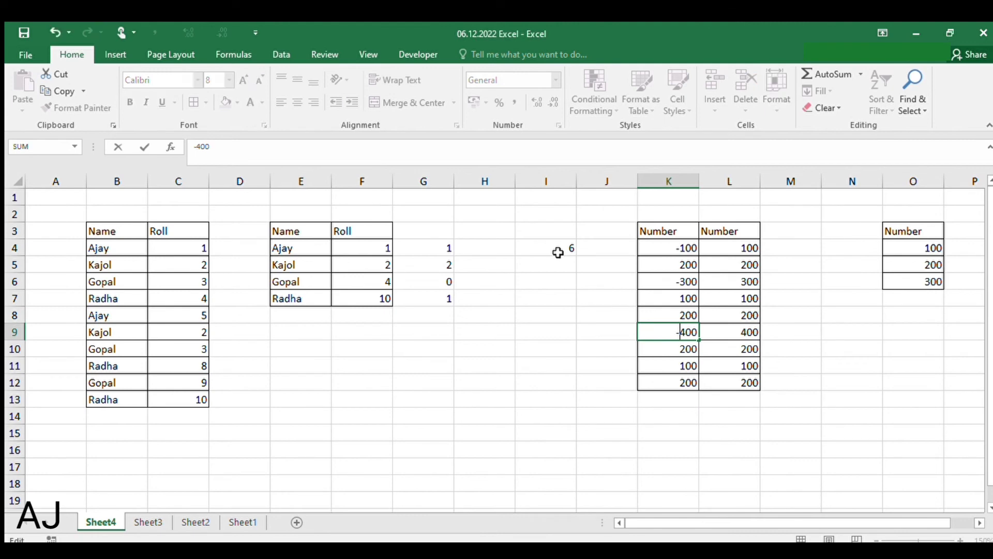
key(Return)
Step: Insert a blank column at column J, between the COUNTIFS result in I4 and the Number lists
key(Left)
key(Up)
key(Up)
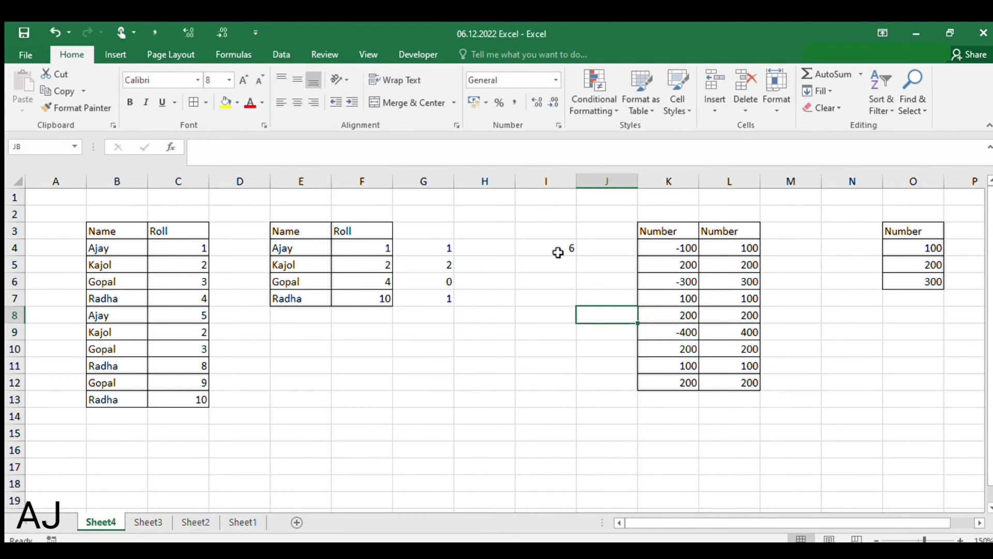
key(ctrl+space)
key(ctrl+shift+plus)
Step: Start a COUNTIFS formula in J4 with the absolute criteria range $L$4:$L$12
key(Left)
key(Right)
key(Up)
key(Up)
key(Up)
key(Up)
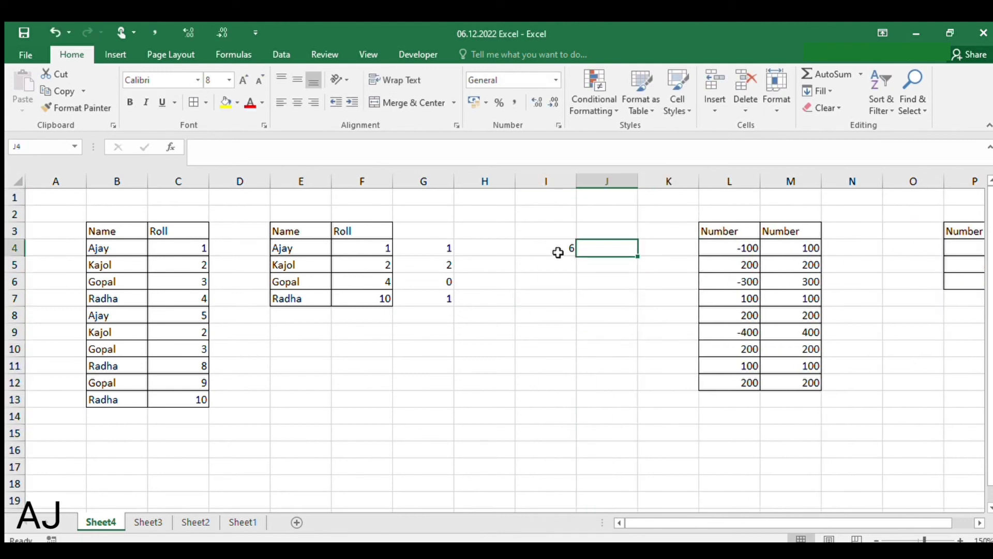
text(=coun)
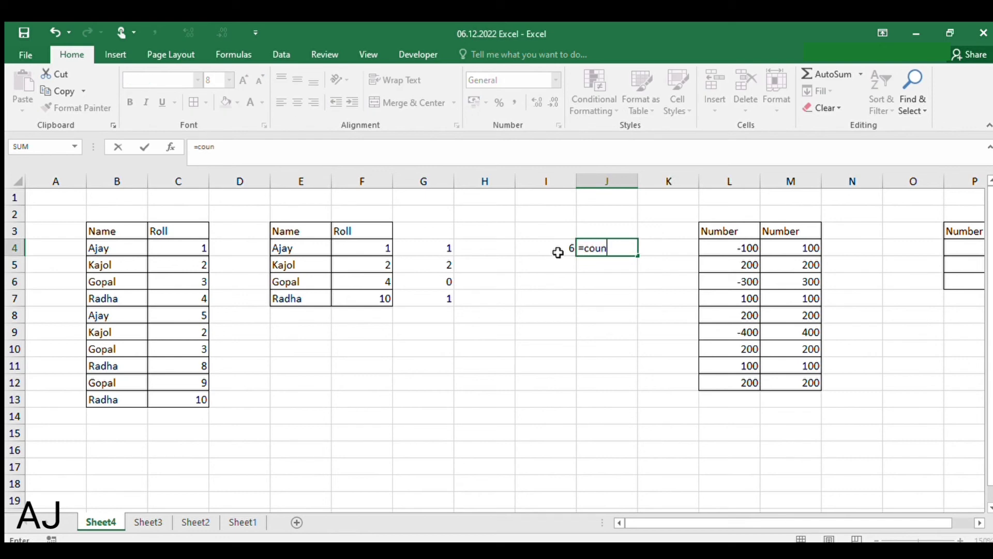
text(tifs)
key(Tab)
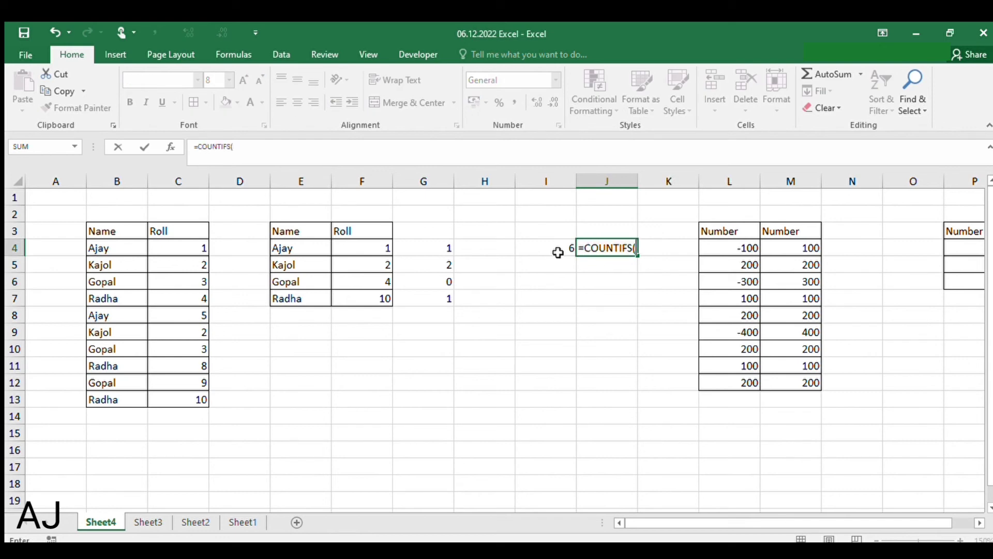
key(Right)
key(Right)
key(ctrl+shift+Down)
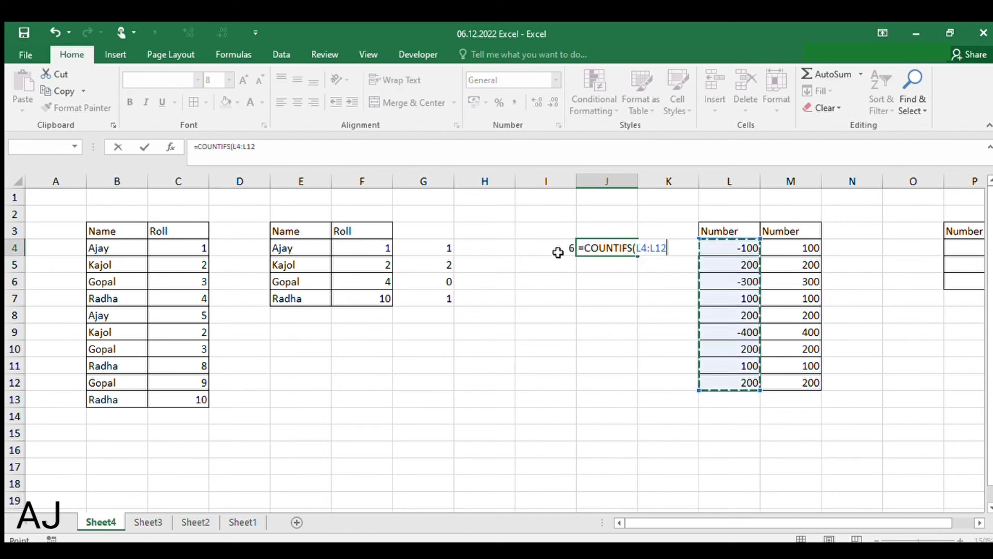
key(F4)
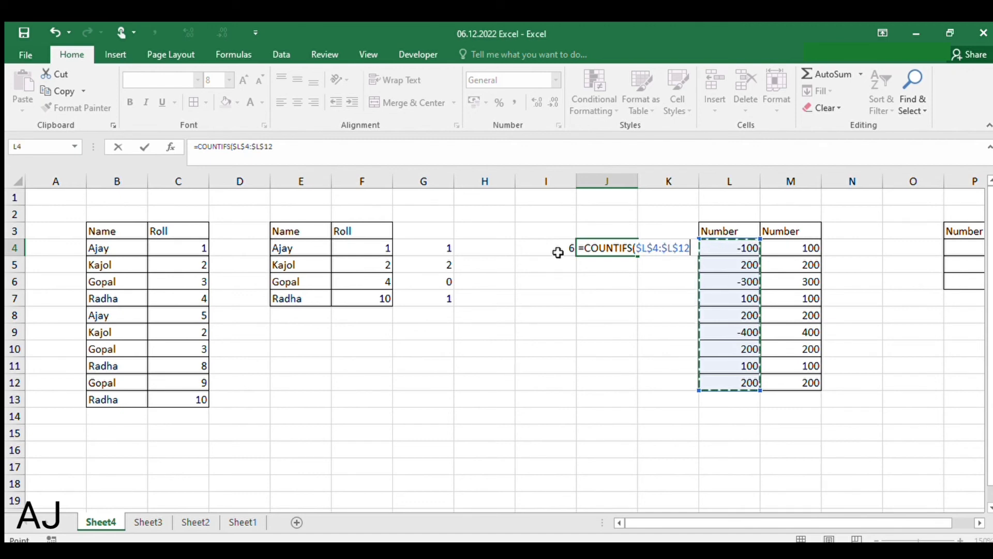
Step: Complete the COUNTIFS formula in J4 with the criterion "<"&0 to count the negative numbers
text(,)
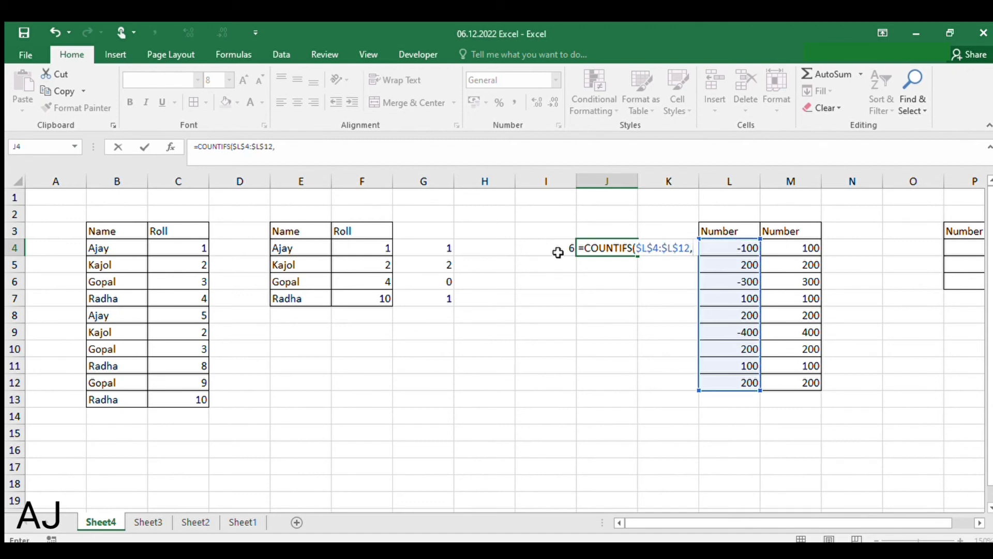
text("<)
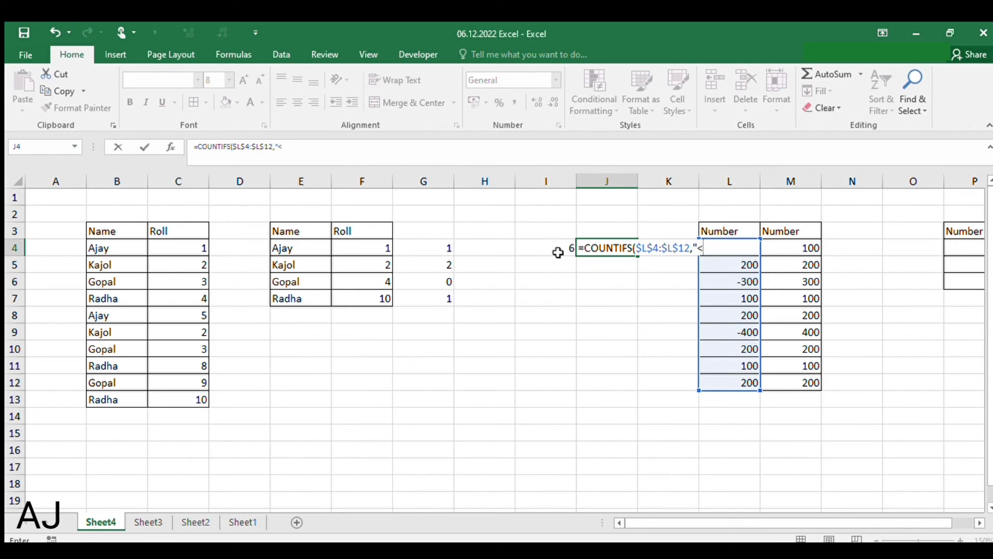
text("&0))
key(Return)
key(Up)
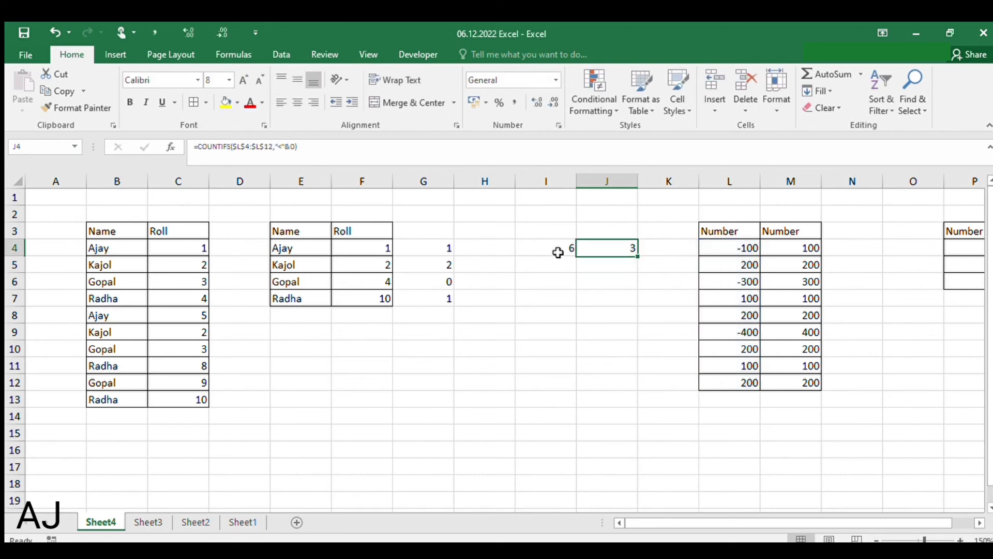
Step: Compare the COUNTIFS result in J4 with the negative values in the Number list in L4:L12
key(F2)
key(Escape)
key(Right)
key(Right)
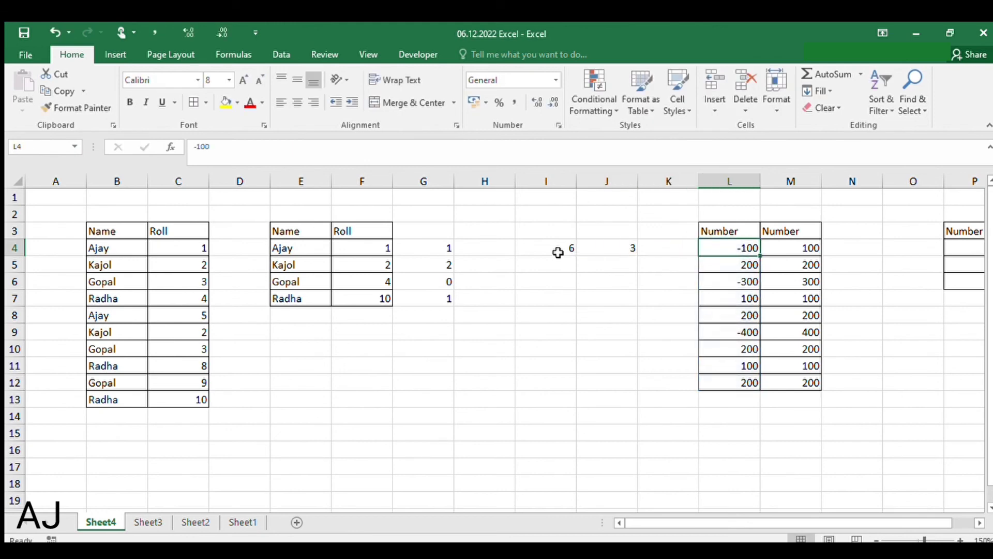
key(Down)
key(Down)
key(Down)
key(Down)
key(Down)
key(Left)
key(Left)
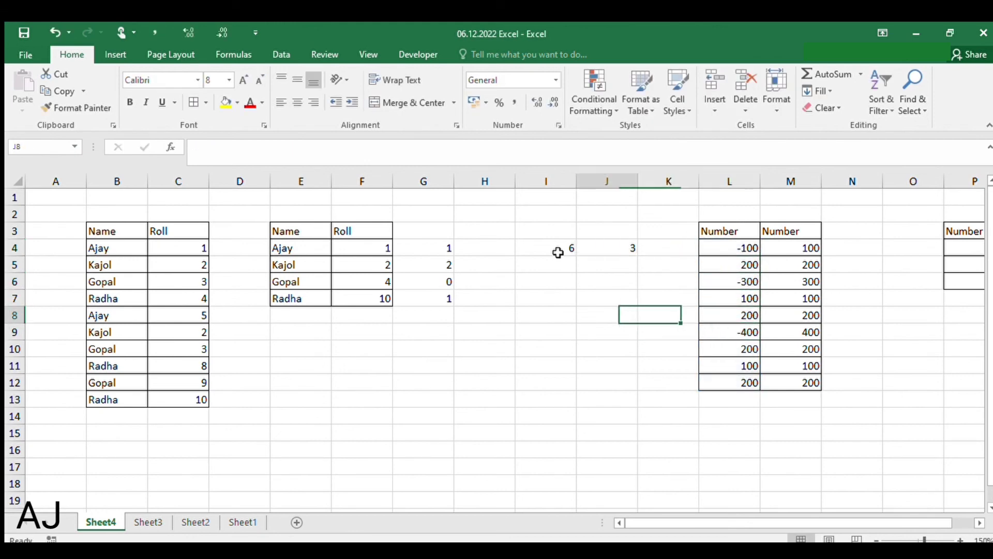
key(Up)
key(Up)
key(Up)
key(Up)
key(Up)
Step: Review the range and the less-than criterion of the COUNTIFS formula in J4
key(F2)
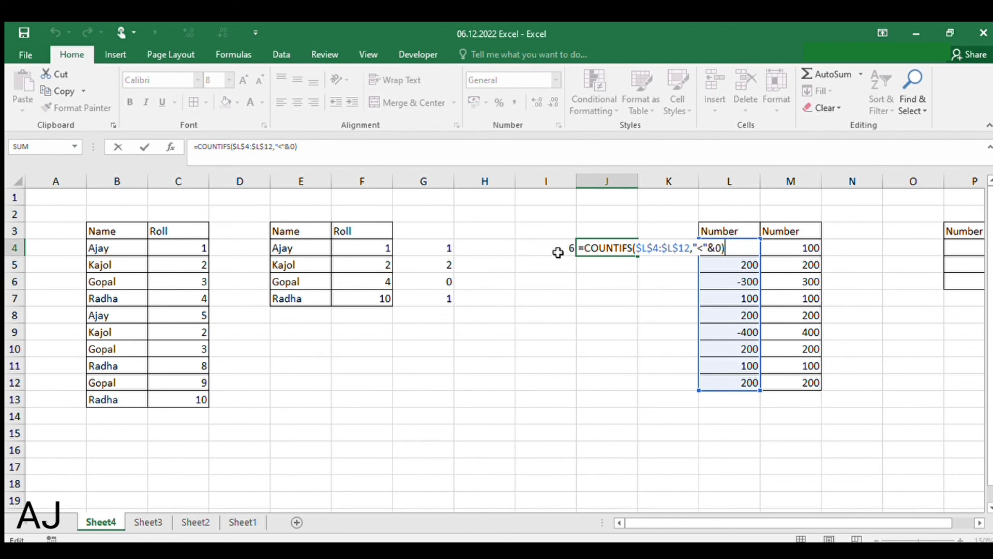
key(Escape)
key(F2)
key(Escape)
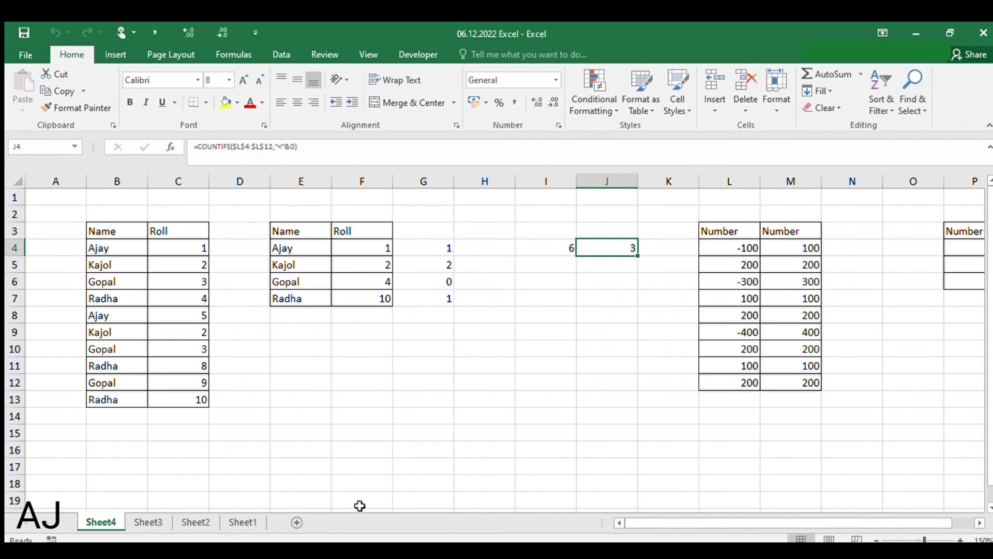
key(Return)
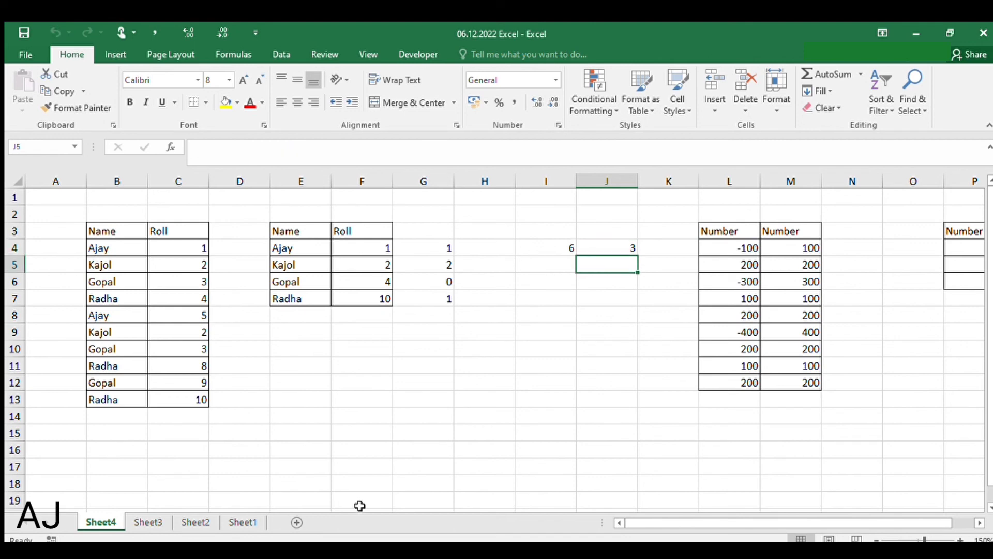
key(Up)
key(F2)
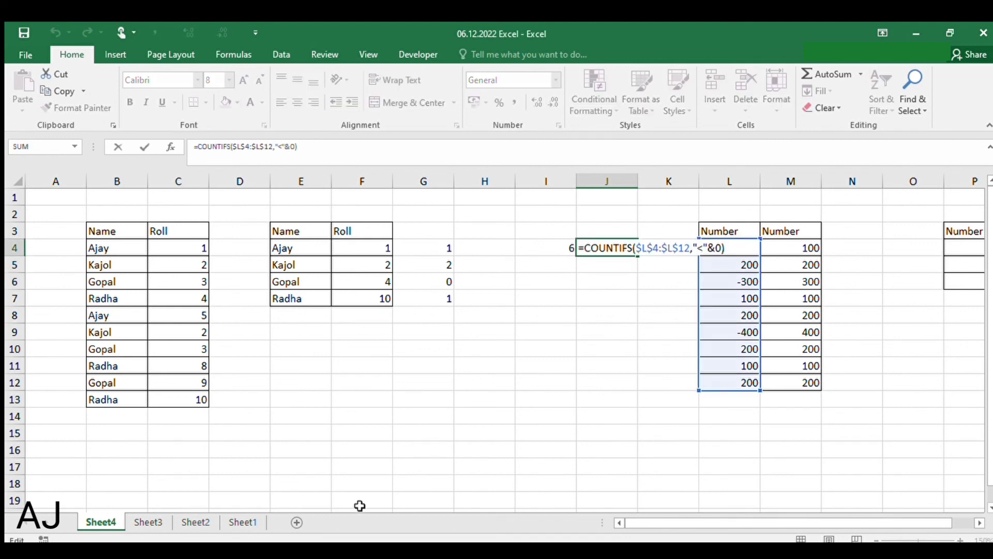
key(Return)
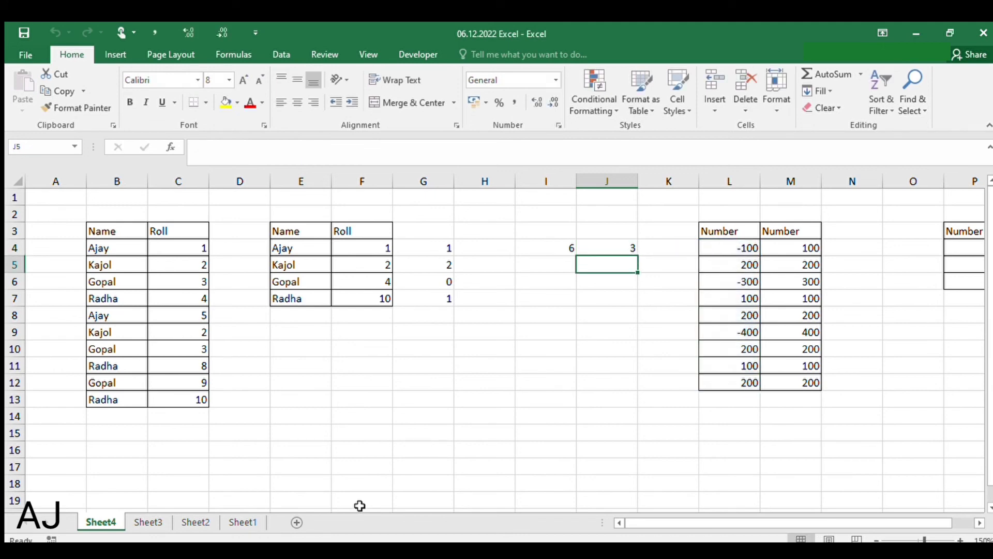
Step: Enter a COUNTIFS formula in J5 over $L$4:$L$12 with the criterion ">"&0 to count the positive numbers
text(=)
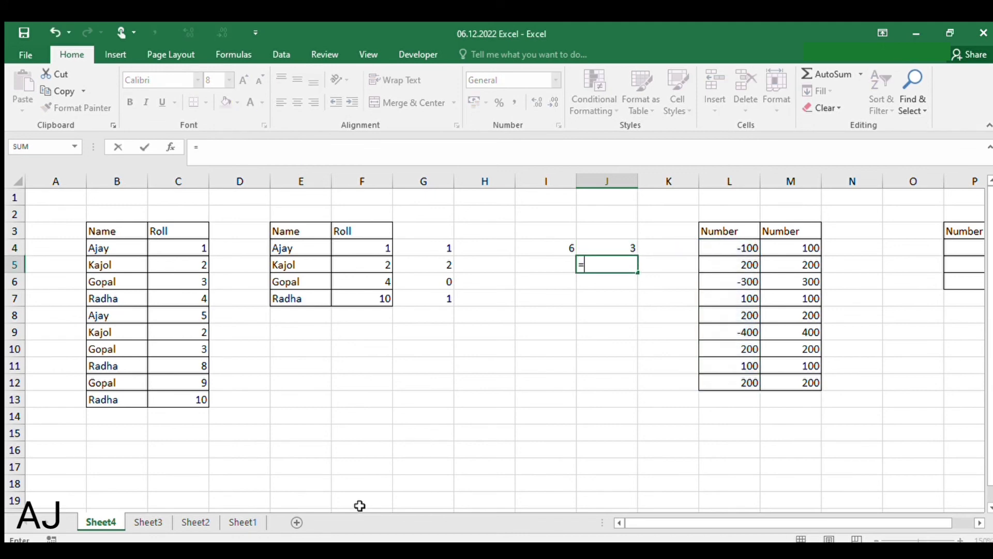
text(countifs)
key(Tab)
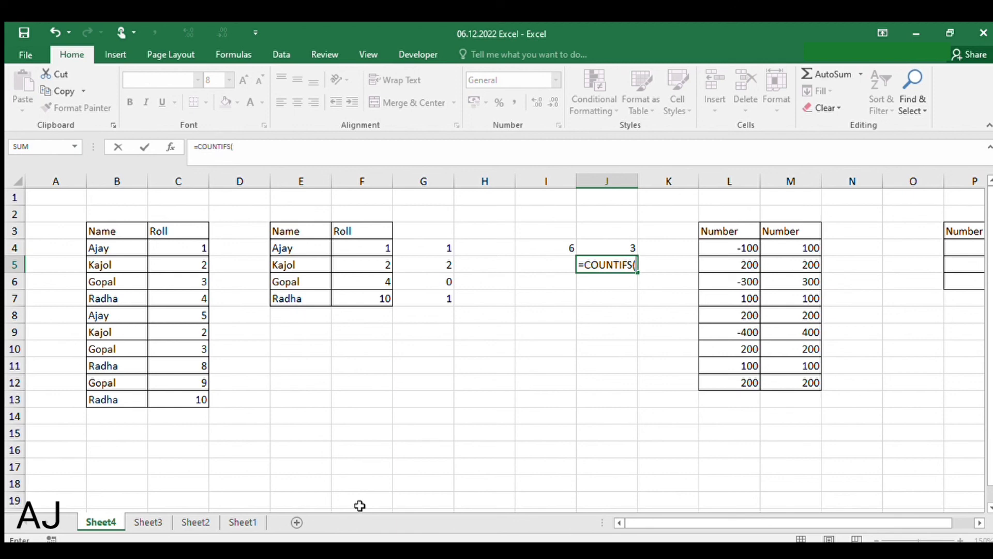
key(Right)
key(Right)
key(Up)
key(ctrl+shift+Down)
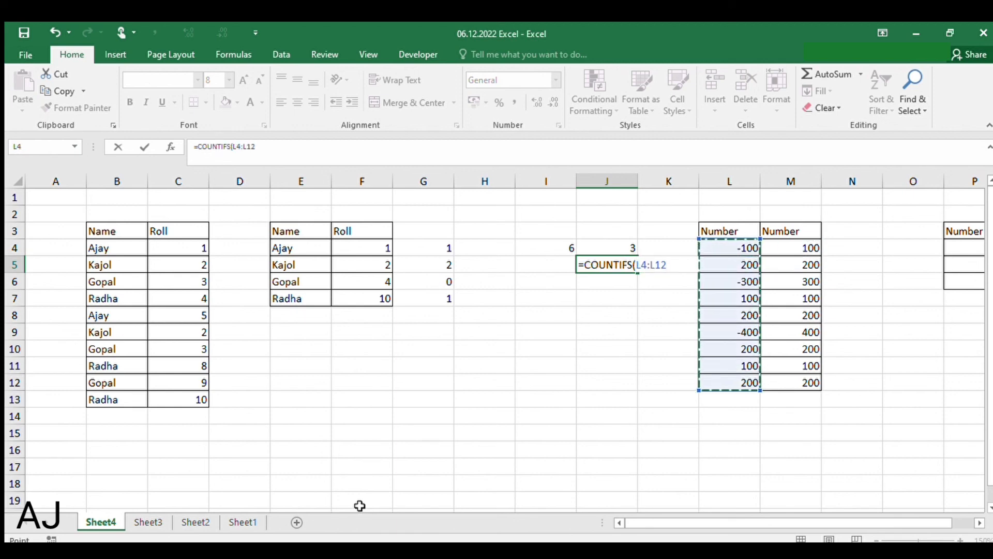
key(F4)
text(,)
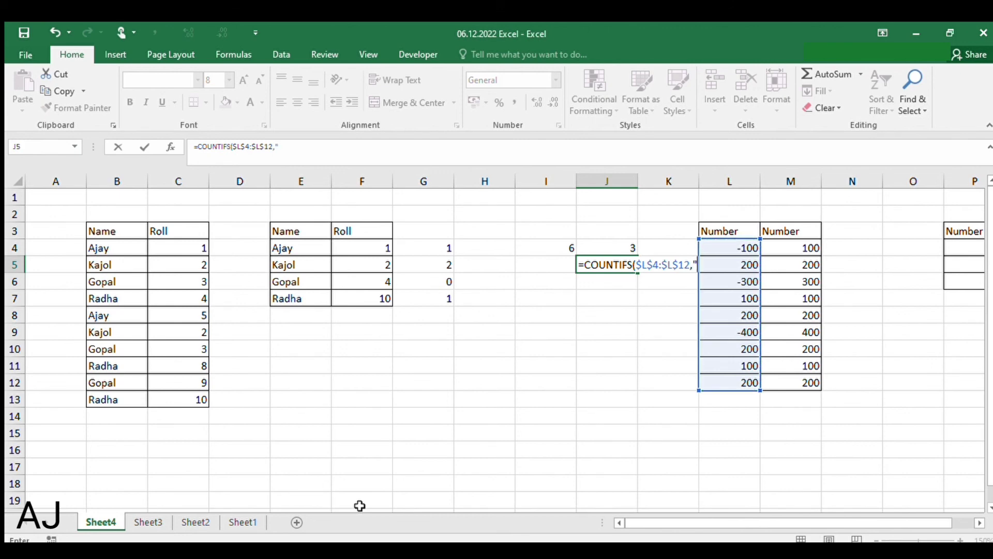
text(">")
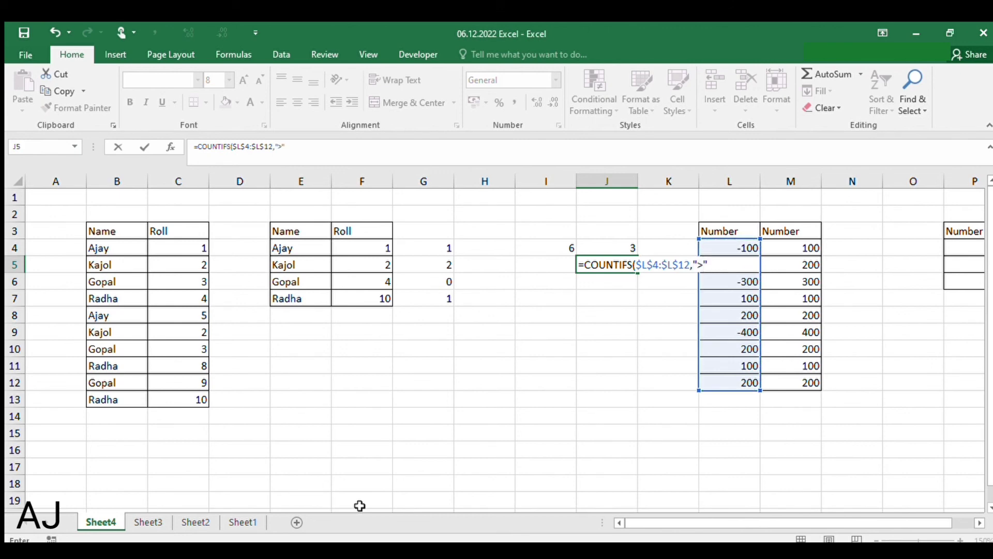
text(&0))
key(Return)
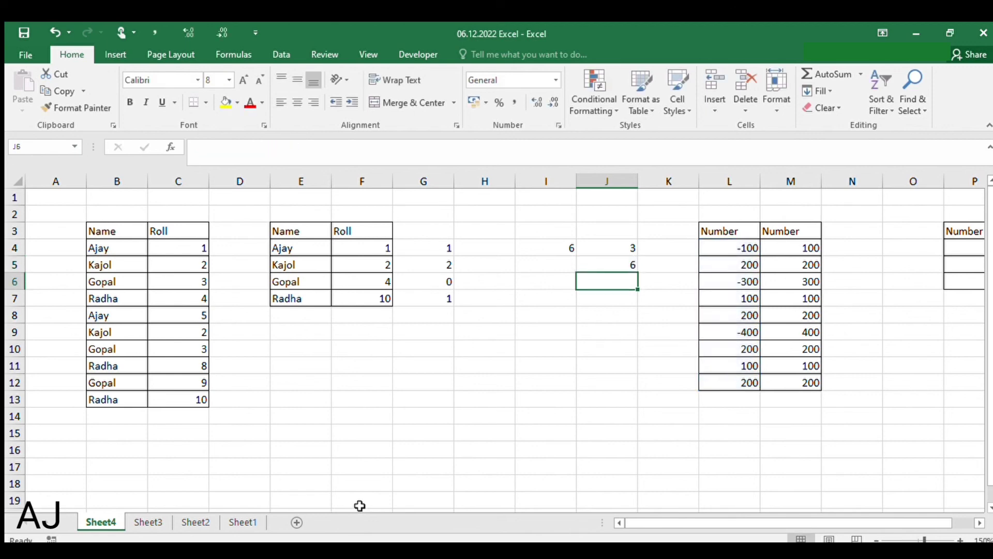
Step: Check the positive values in the Number list in L4:L12 against the COUNTIFS result in J5
key(Up)
key(Right)
key(Right)
key(Down)
key(Down)
key(Down)
key(Down)
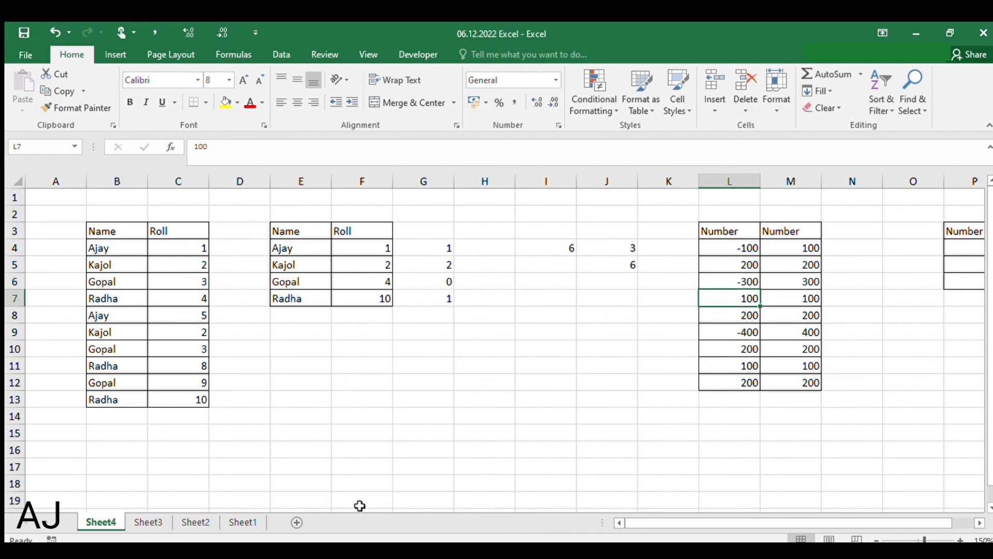
key(Down)
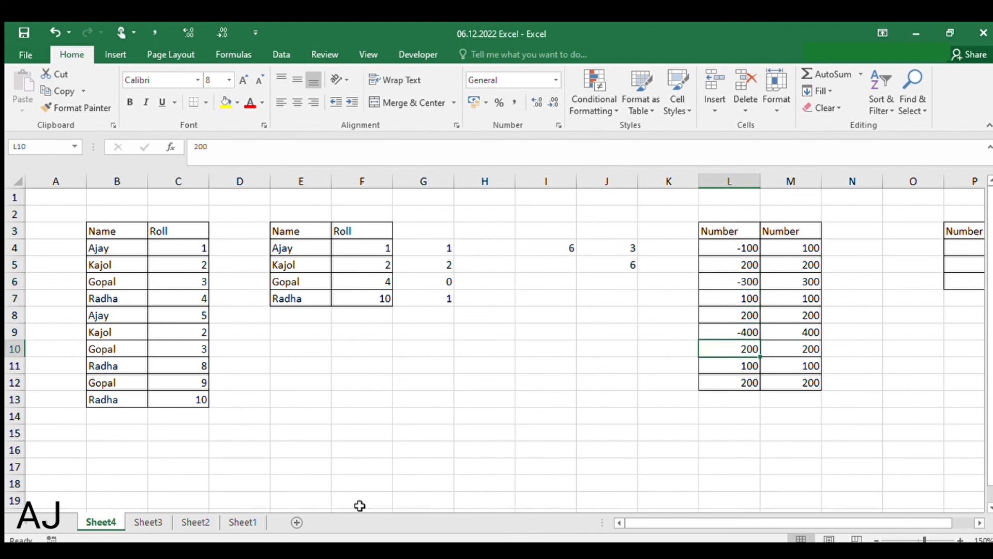
key(shift+Down)
key(shift+Down)
key(Up)
key(Down)
key(Up)
key(Up)
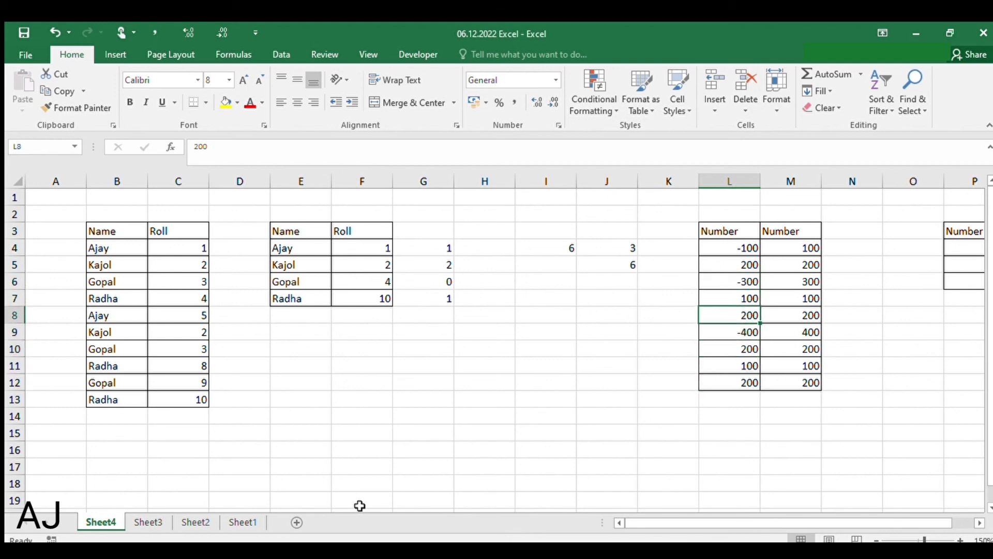
key(shift+Up)
key(Up)
key(Up)
key(Up)
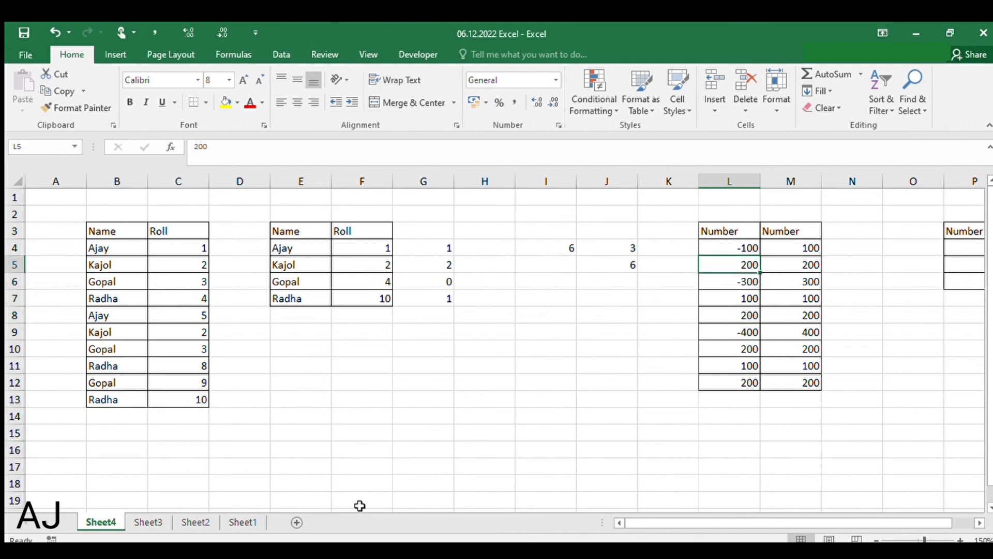
Step: Review the greater-than COUNTIFS formula in J5 and delete it
key(Left)
key(Left)
key(F2)
key(Escape)
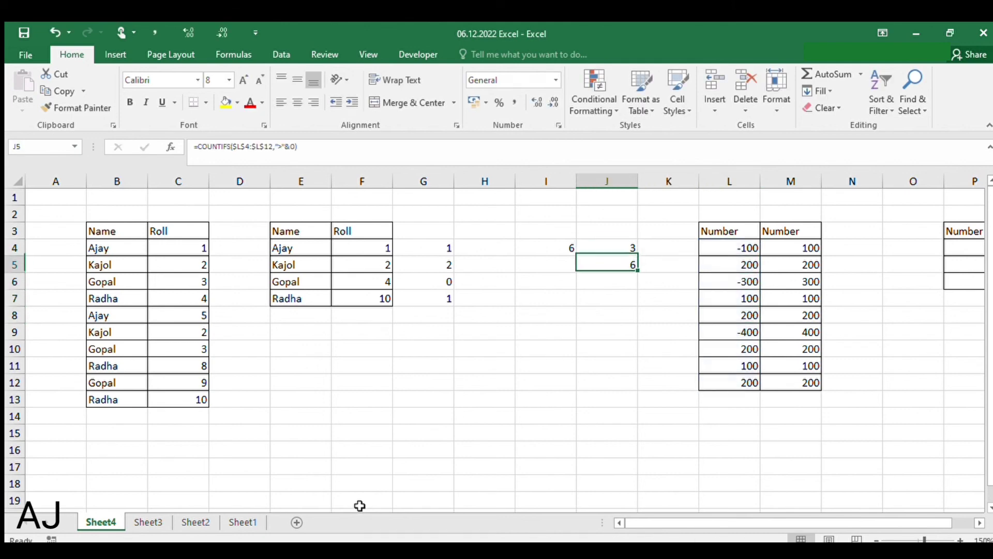
key(F2)
key(Escape)
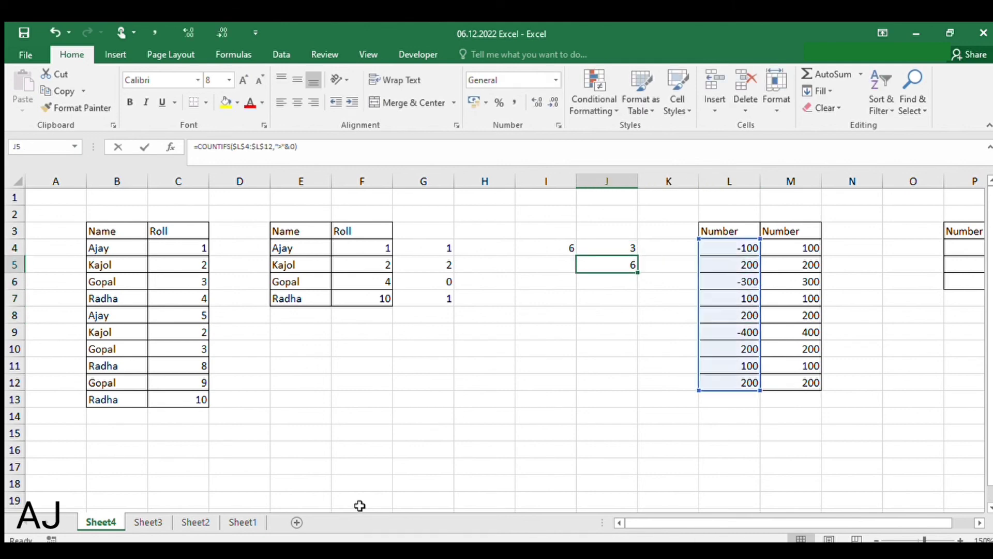
key(Delete)
Step: Compare the criteria of the COUNTIFS formulas in I4 and J4
key(Up)
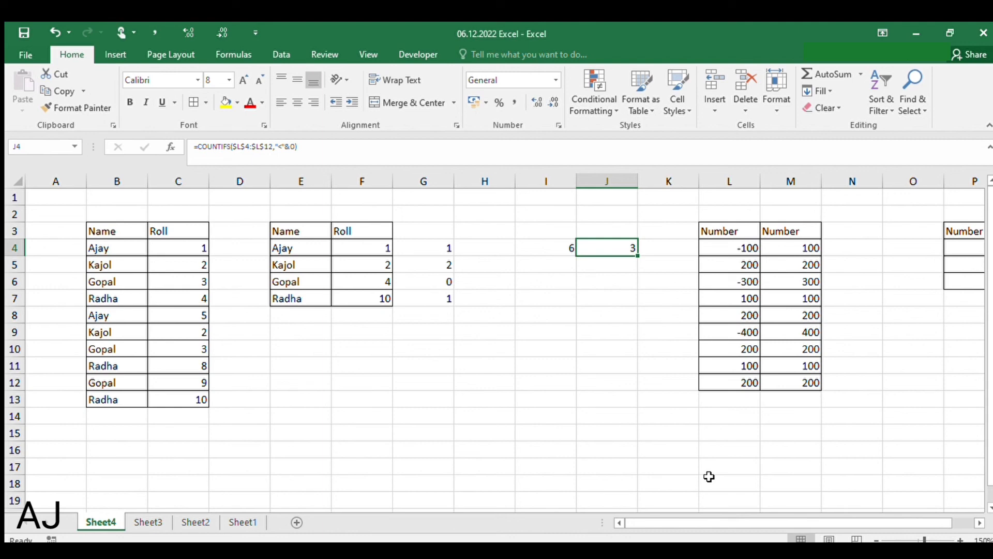
key(Left)
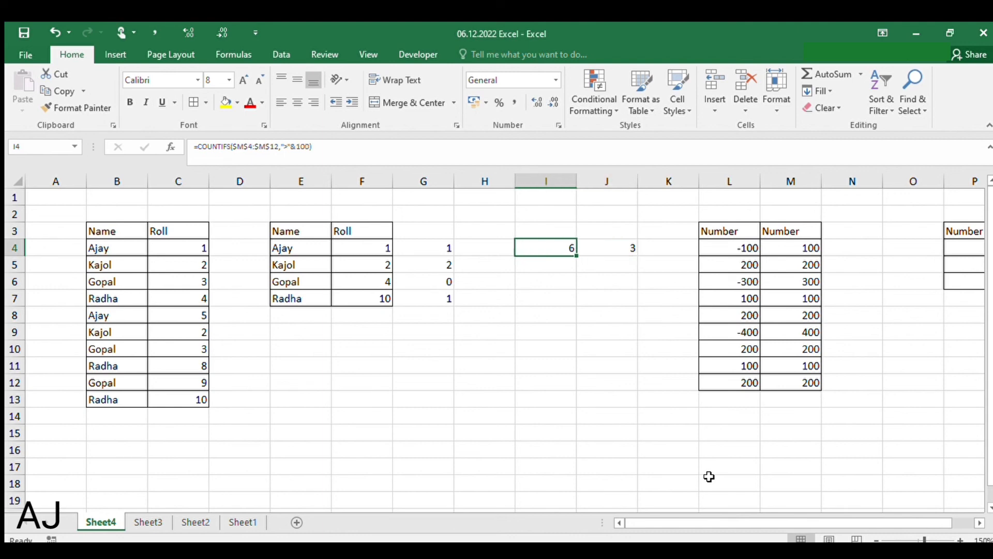
key(F2)
key(Escape)
key(Right)
key(F2)
key(Escape)
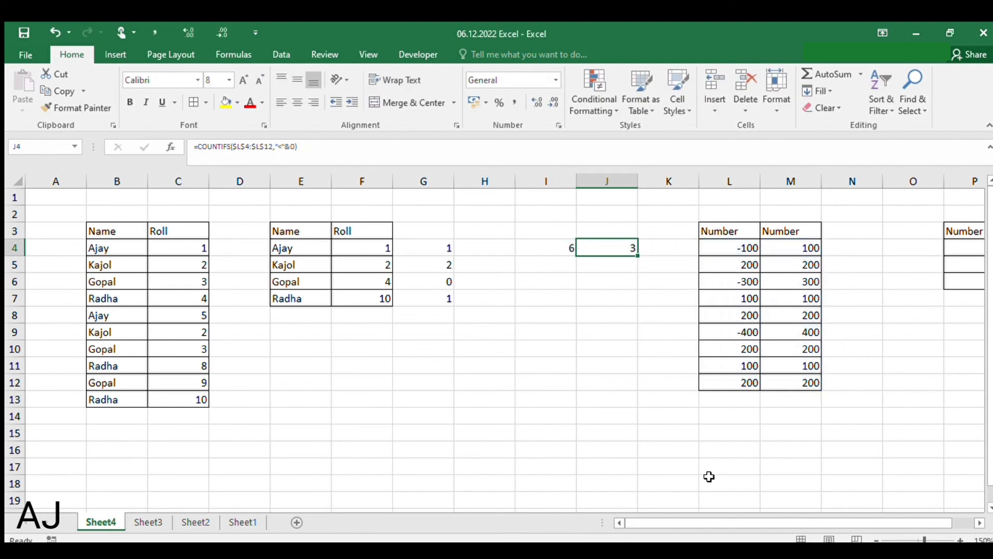